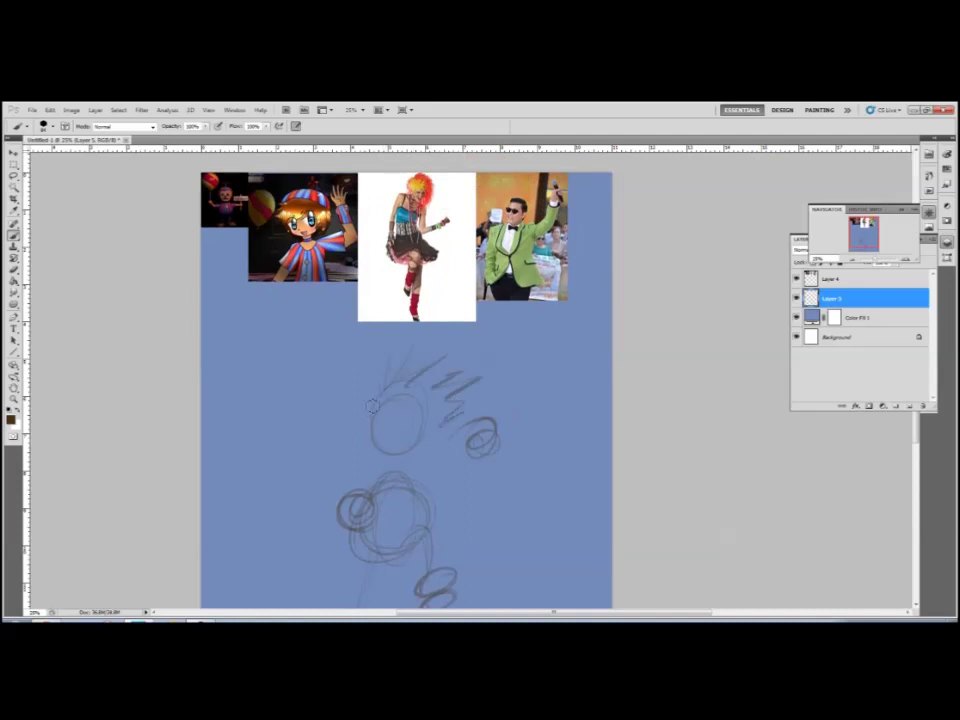
# - Rough-sketch the character's eyes, grinning mouth, collar, jacket outline and standing foot on the sketch layer
pyautogui.moveTo(432, 426); pyautogui.dragTo(462, 375)
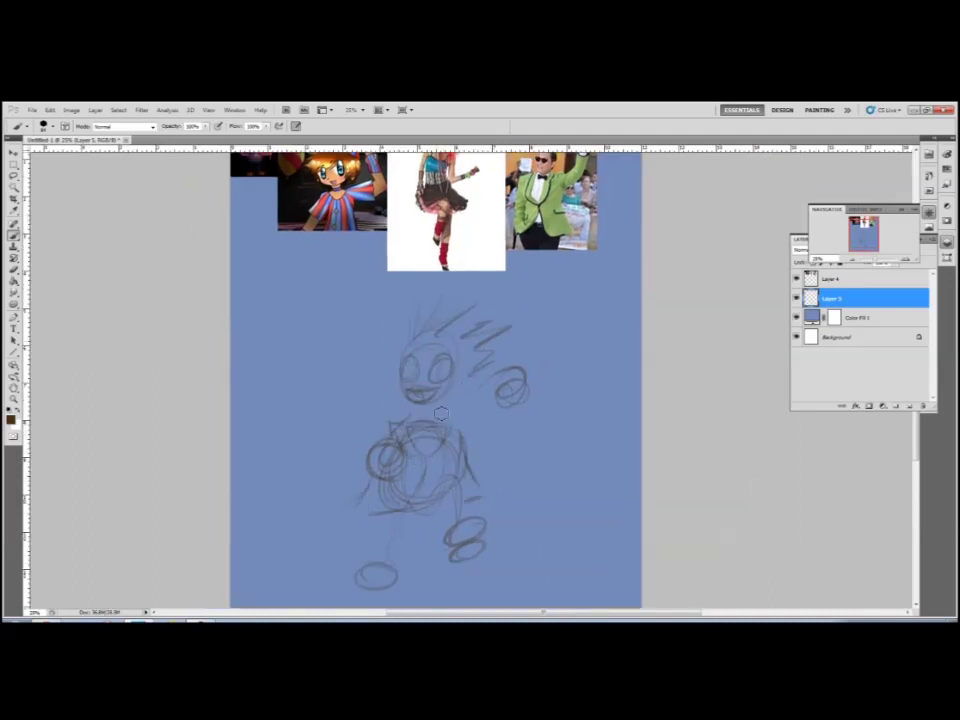
pyautogui.moveTo(452, 468); pyautogui.dragTo(438, 444)
pyautogui.moveTo(360, 551); pyautogui.dragTo(356, 576)
pyautogui.moveTo(421, 375); pyautogui.dragTo(414, 410)
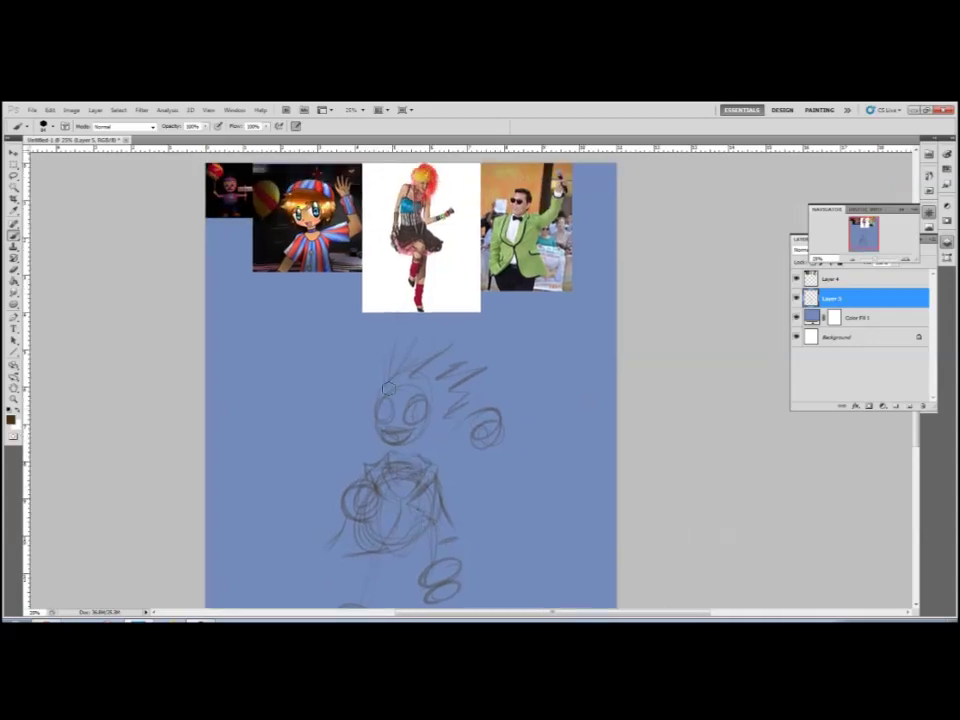
pyautogui.moveTo(477, 474)
pyautogui.mouseDown()
pyautogui.moveTo(488, 385)
pyautogui.moveTo(482, 404)
pyautogui.moveTo(512, 383)
pyautogui.moveTo(416, 456)
pyautogui.mouseUp()
# - Add a new layer directly above the rough sketch for the line art
pyautogui.click(910, 408)
pyautogui.rightClick(101, 191)
pyautogui.click(101, 191)
pyautogui.rightClick(101, 191)
pyautogui.press('Escape')
# - Ink the round head, the spiky swept-back hair and the raised fist in dark brown over the sketch
pyautogui.hotkey('ctrl', '+')
pyautogui.hotkey('ctrl', '+')
pyautogui.moveTo(300, 400); pyautogui.dragTo(433, 375)
pyautogui.moveTo(402, 345)
pyautogui.mouseDown()
pyautogui.moveTo(388, 448)
pyautogui.moveTo(513, 405)
pyautogui.mouseUp()
pyautogui.moveTo(403, 344)
pyautogui.mouseDown()
pyautogui.moveTo(514, 247)
pyautogui.moveTo(632, 321)
pyautogui.moveTo(632, 342)
pyautogui.mouseUp()
pyautogui.moveTo(600, 300)
pyautogui.mouseDown()
pyautogui.moveTo(600, 540)
pyautogui.moveTo(554, 254)
pyautogui.mouseUp()
pyautogui.moveTo(580, 362); pyautogui.dragTo(592, 406)
pyautogui.moveTo(578, 380); pyautogui.dragTo(576, 410)
pyautogui.moveTo(495, 392)
pyautogui.mouseDown()
pyautogui.moveTo(510, 465)
pyautogui.moveTo(555, 432)
pyautogui.mouseUp()
pyautogui.moveTo(520, 314); pyautogui.dragTo(540, 222)
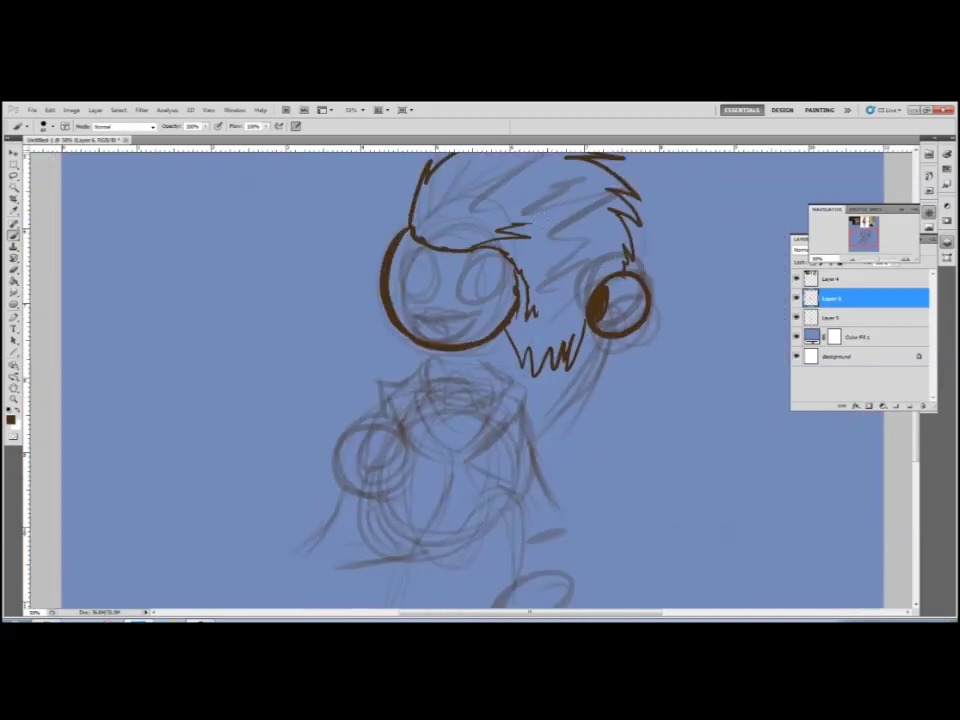
# - Ink the hairline strands, two oval eyes, pointed nose and toothy grin on the face in dark brown
pyautogui.moveTo(421, 256); pyautogui.dragTo(425, 252)
pyautogui.press('e')
pyautogui.press('b')
pyautogui.moveTo(484, 262); pyautogui.dragTo(449, 297)
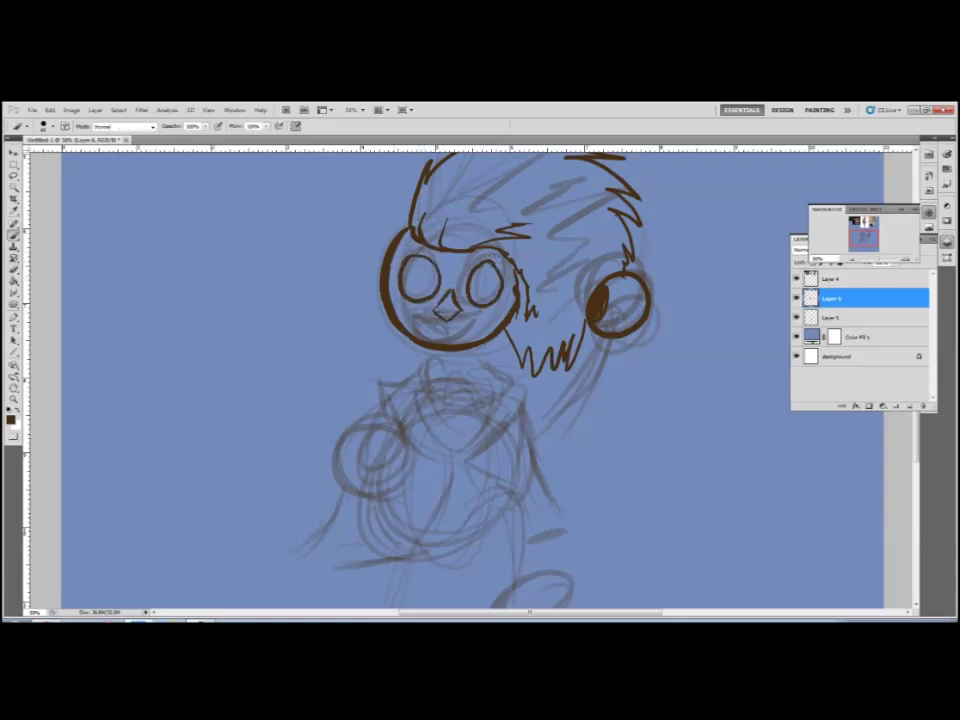
pyautogui.moveTo(412, 318)
pyautogui.mouseDown()
pyautogui.moveTo(478, 316)
pyautogui.moveTo(468, 410)
pyautogui.mouseUp()
# - Ink the neck, the rounded shirt neckline and the wide coat lapels meeting at a single button
pyautogui.scroll(-1, 439, 379)
pyautogui.moveTo(483, 342); pyautogui.dragTo(472, 410)
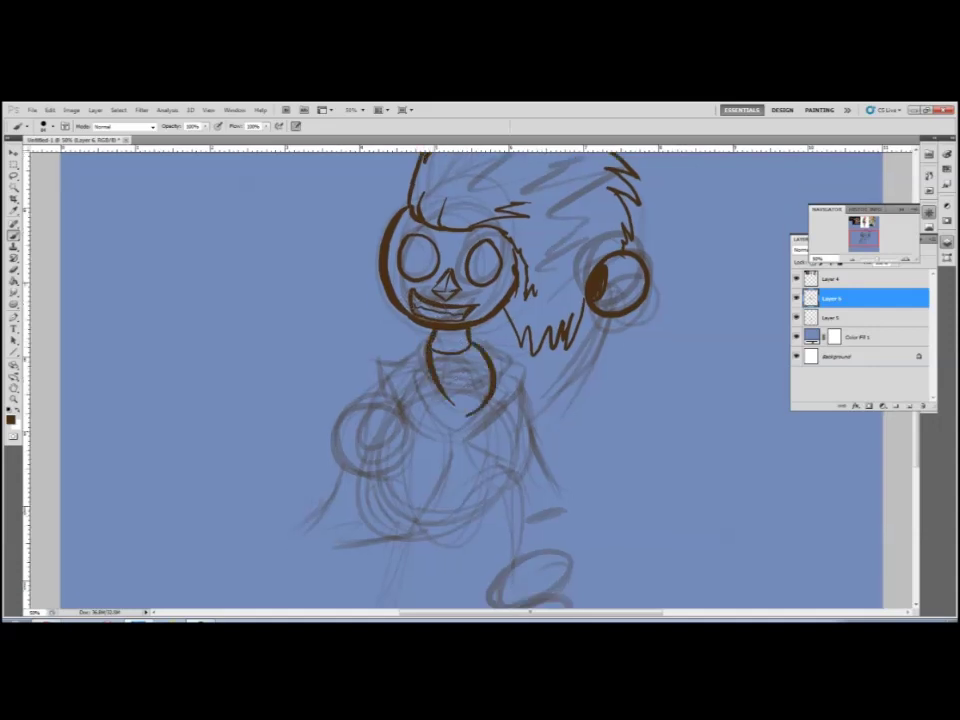
pyautogui.scroll(-2, 450, 380)
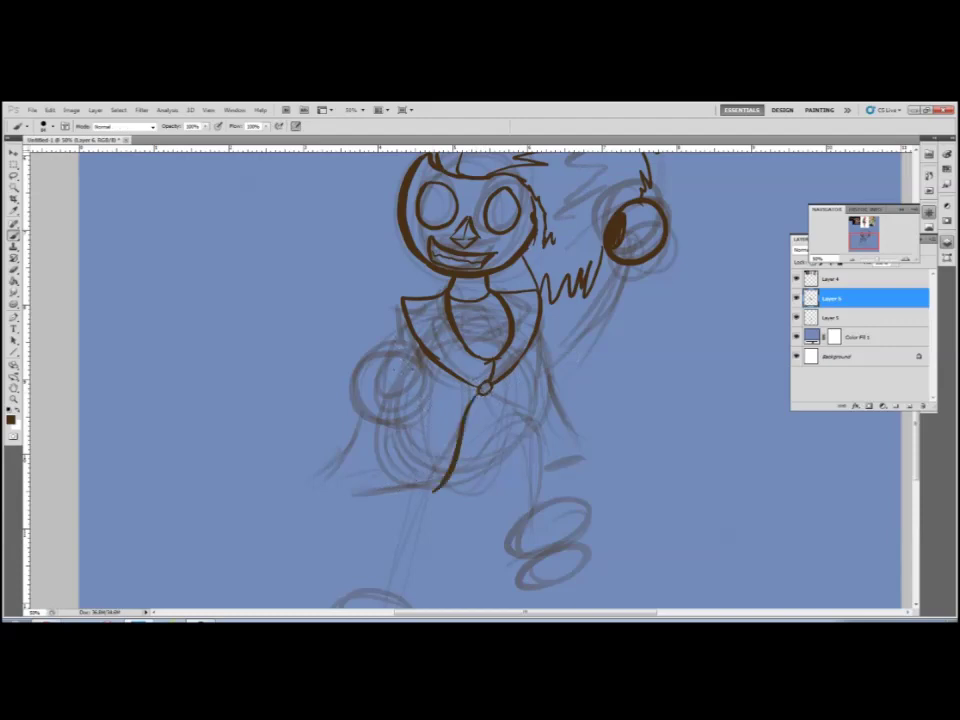
# - Ink the lowered fist, its bent sleeve and the flared coat tail beneath it, correcting the tail's hem
pyautogui.moveTo(405, 366); pyautogui.dragTo(412, 368)
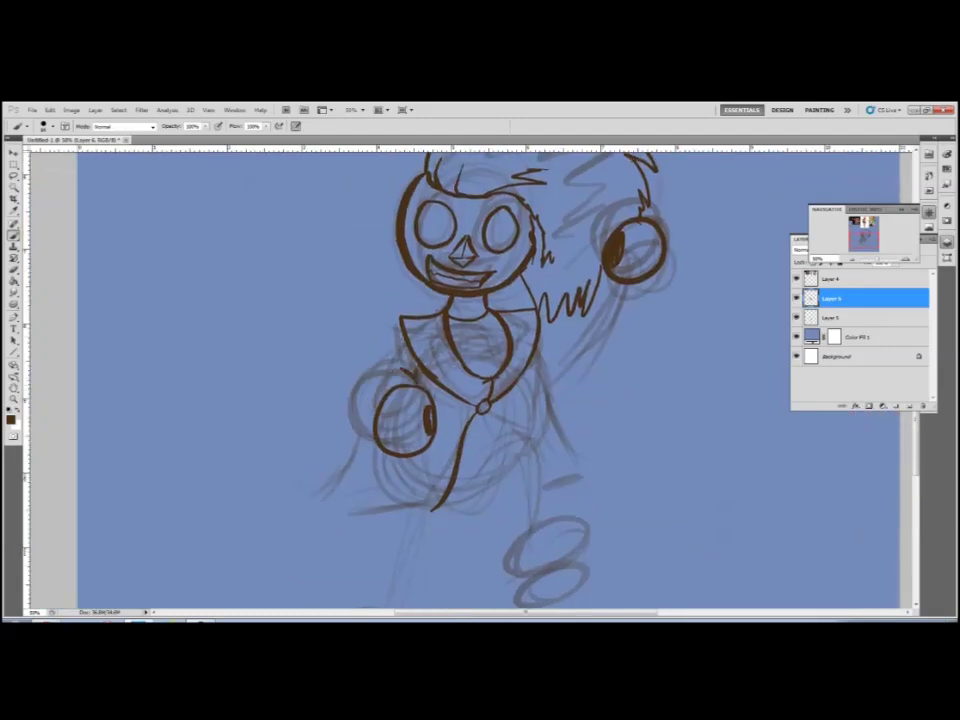
pyautogui.moveTo(376, 386); pyautogui.dragTo(372, 428)
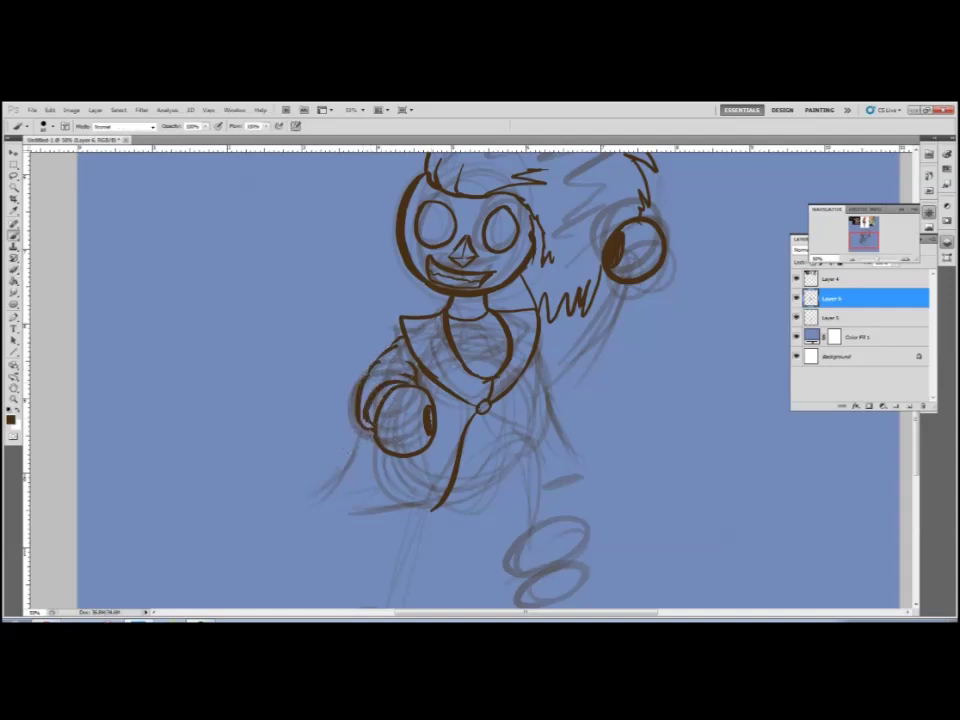
pyautogui.moveTo(347, 490); pyautogui.dragTo(352, 510)
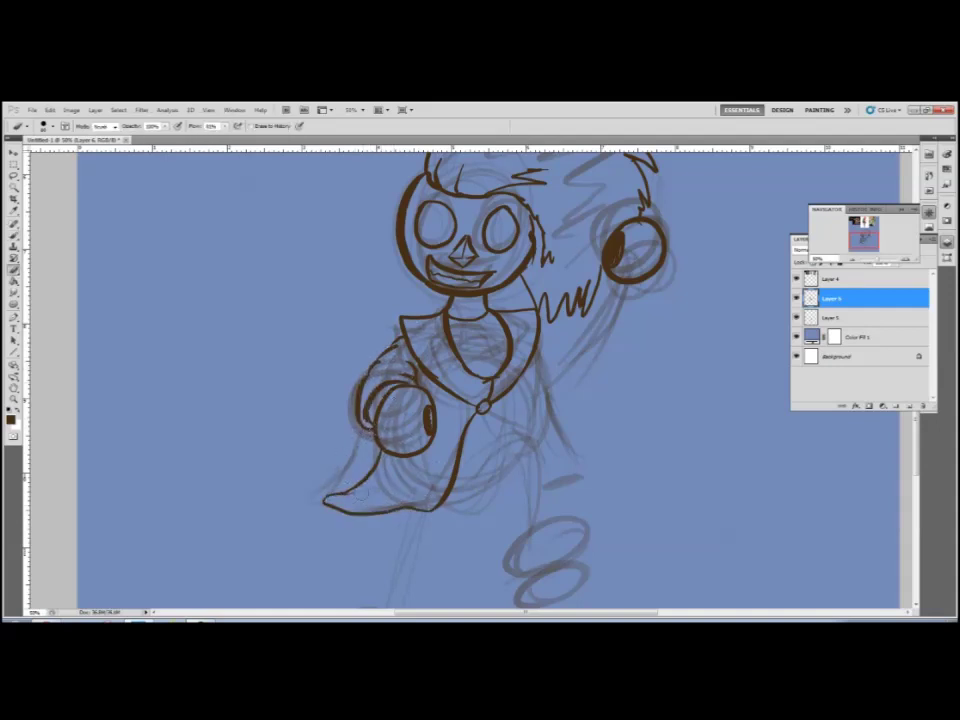
pyautogui.press('e')
pyautogui.moveTo(322, 500); pyautogui.dragTo(331, 489)
pyautogui.press('b')
pyautogui.hotkey('ctrl', 'z')
# - Consult the reference pictures and ink the bent knee and shin of the raised leg below the coat
pyautogui.scroll(5, 510, 424)
pyautogui.scroll(2, 321, 411)
pyautogui.hscroll(-3, 321, 411)
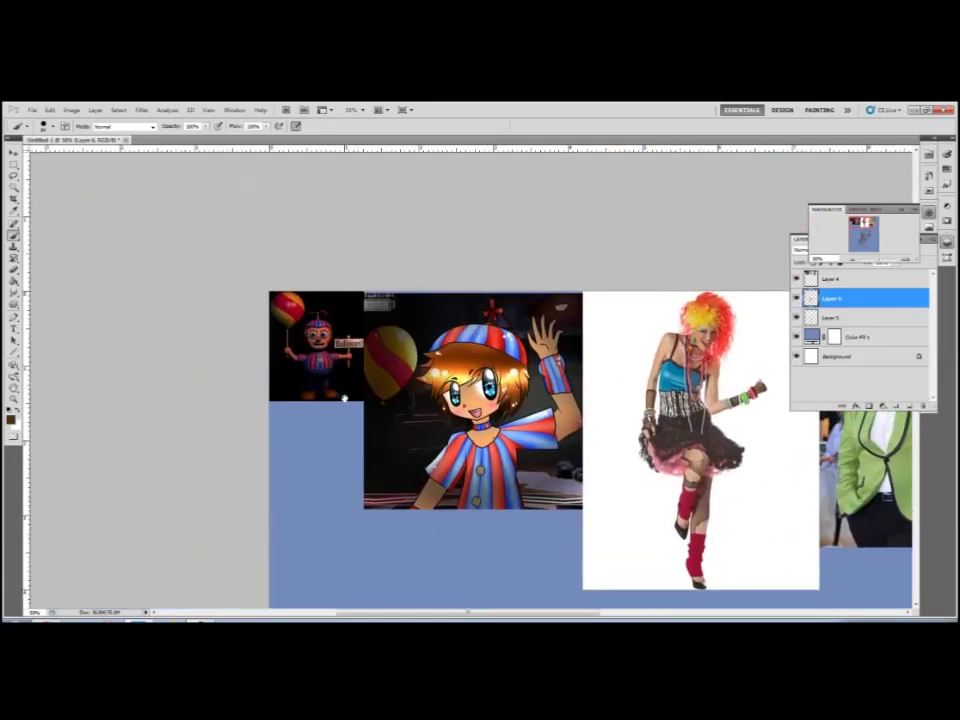
pyautogui.scroll(-2, 403, 400)
pyautogui.hscroll(2, 403, 400)
pyautogui.scroll(-6, 403, 400)
pyautogui.hscroll(2, 403, 400)
pyautogui.moveTo(356, 350); pyautogui.dragTo(366, 407)
pyautogui.moveTo(384, 360); pyautogui.dragTo(418, 340)
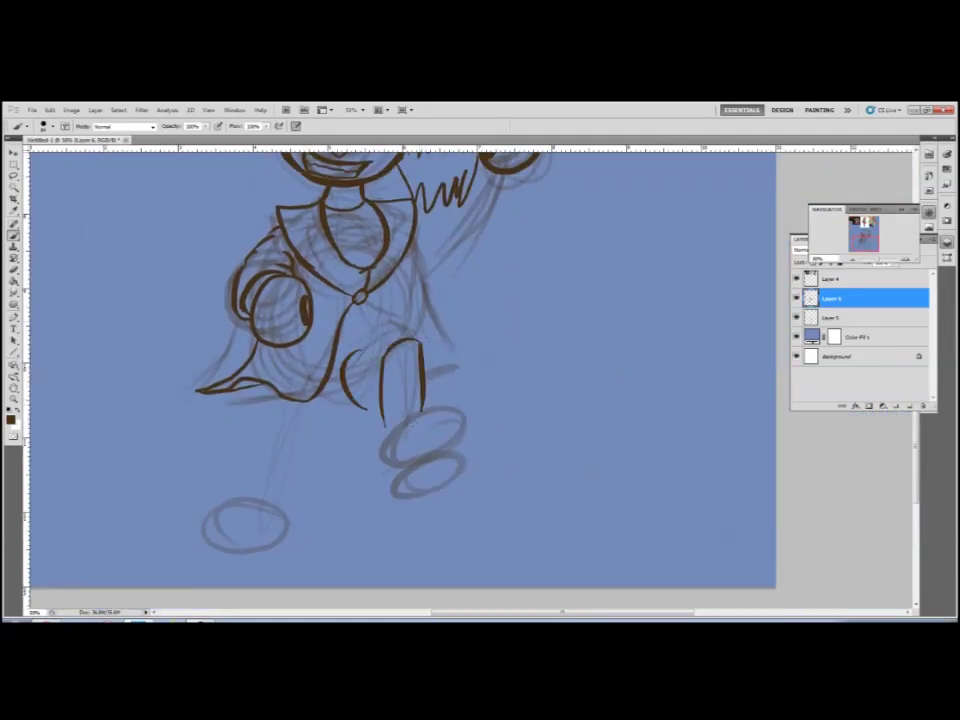
# - Ink the raised foot's shoe and the standing leg with its cuff lines and shoe
pyautogui.moveTo(462, 428); pyautogui.dragTo(430, 456)
pyautogui.moveTo(392, 420); pyautogui.dragTo(384, 462)
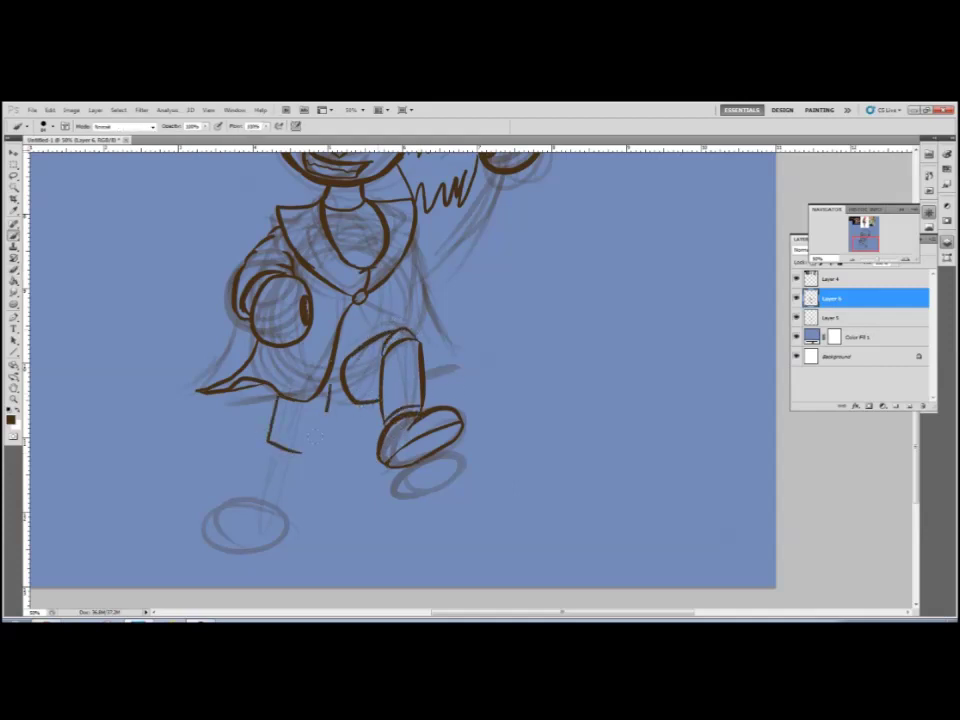
pyautogui.moveTo(272, 394); pyautogui.dragTo(263, 445)
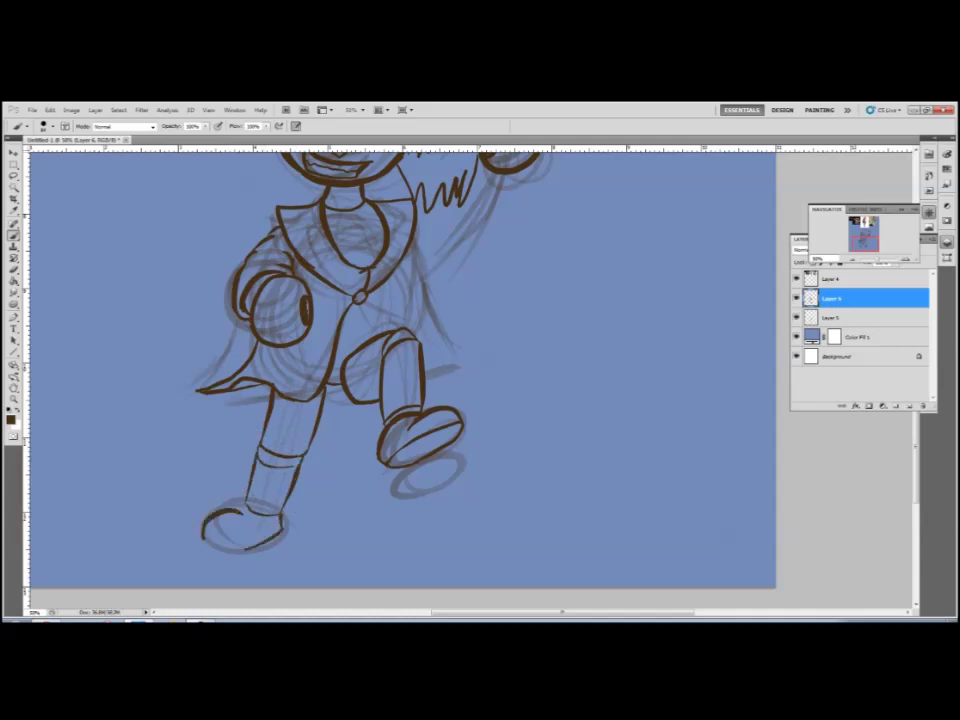
pyautogui.moveTo(258, 542); pyautogui.dragTo(278, 533)
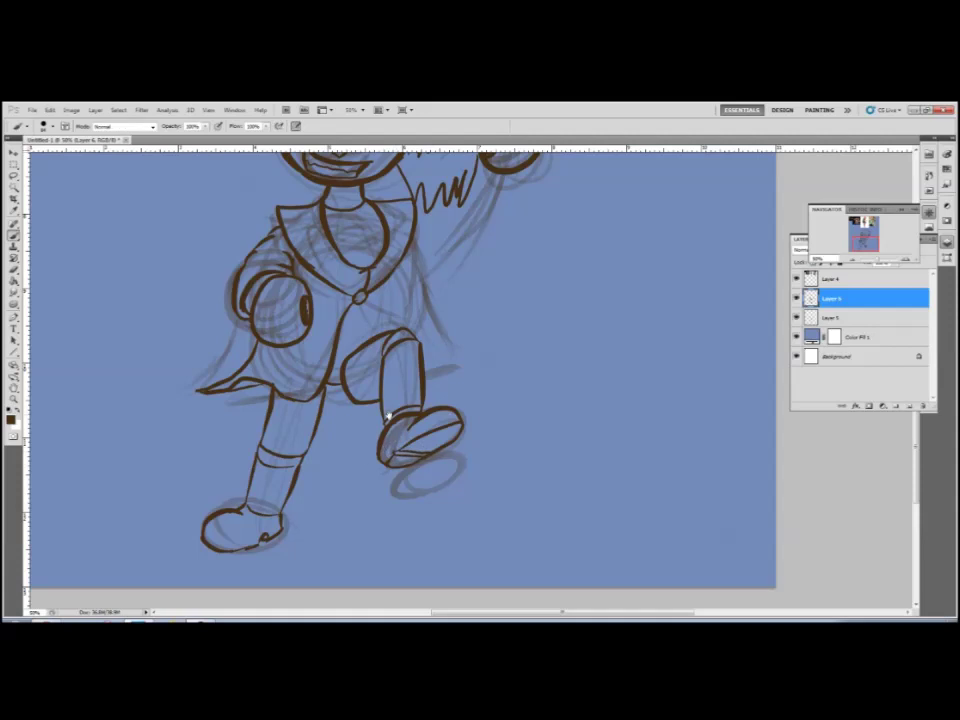
# - Ink the other side of the coat and the raised arm's sleeve, cleaning up the hair lines around them
pyautogui.moveTo(388, 416); pyautogui.dragTo(381, 612)
pyautogui.moveTo(400, 400); pyautogui.dragTo(383, 386)
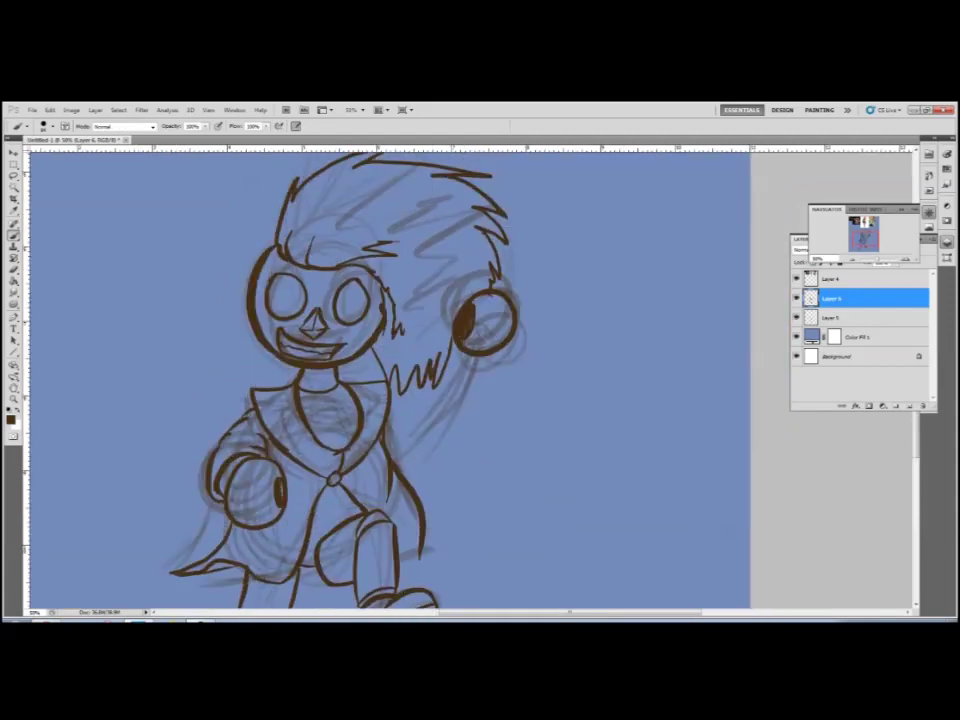
pyautogui.hotkey('ctrl', 'z')
pyautogui.moveTo(453, 372); pyautogui.dragTo(491, 378)
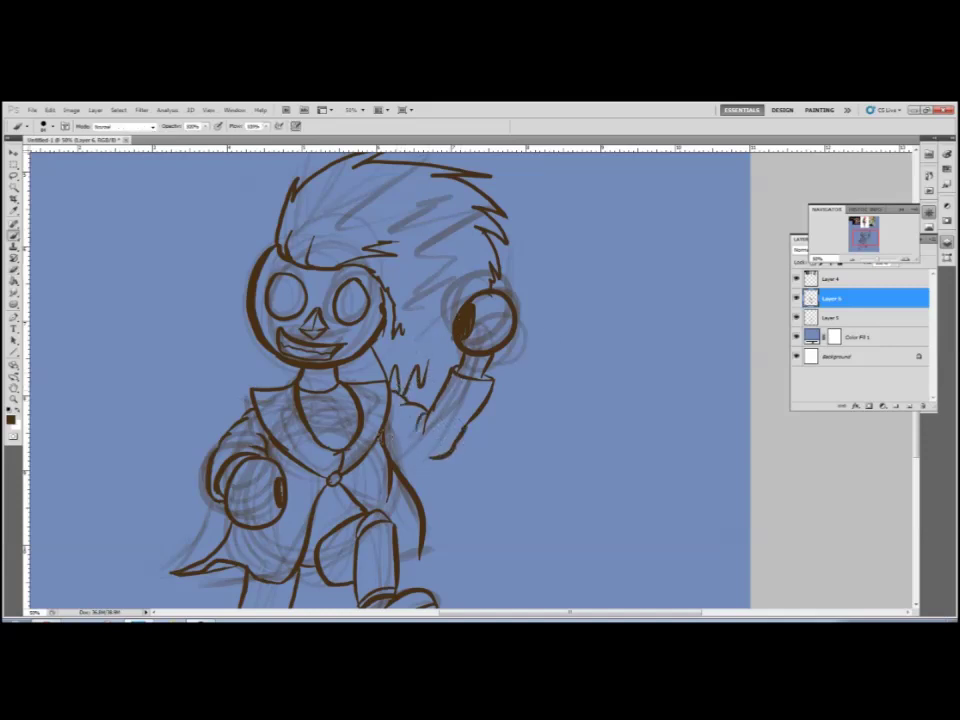
pyautogui.press('e')
pyautogui.press('b')
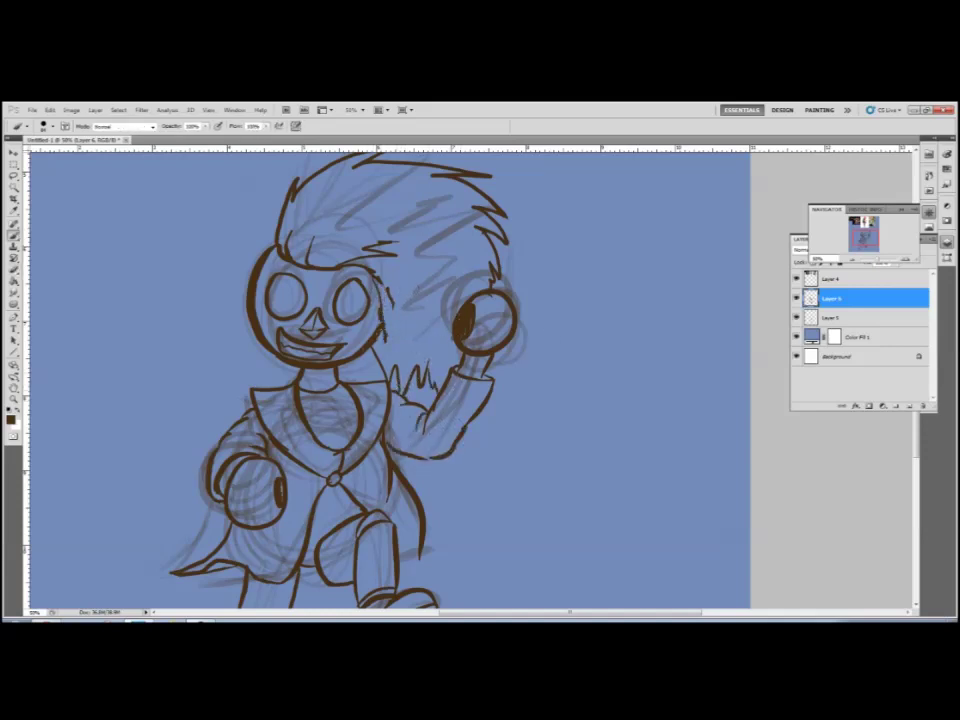
# - Ink the second coat tail's hem, two four-hole buttons on the shirt and filled pupils in both eyes
pyautogui.moveTo(414, 335); pyautogui.dragTo(549, 255)
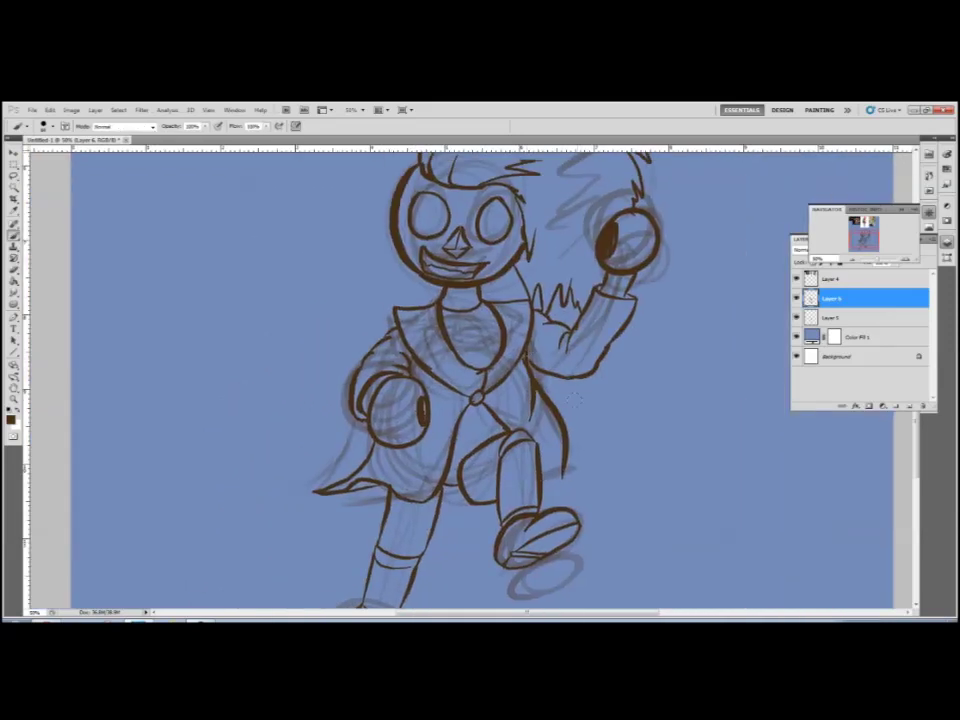
pyautogui.moveTo(555, 435); pyautogui.dragTo(587, 468)
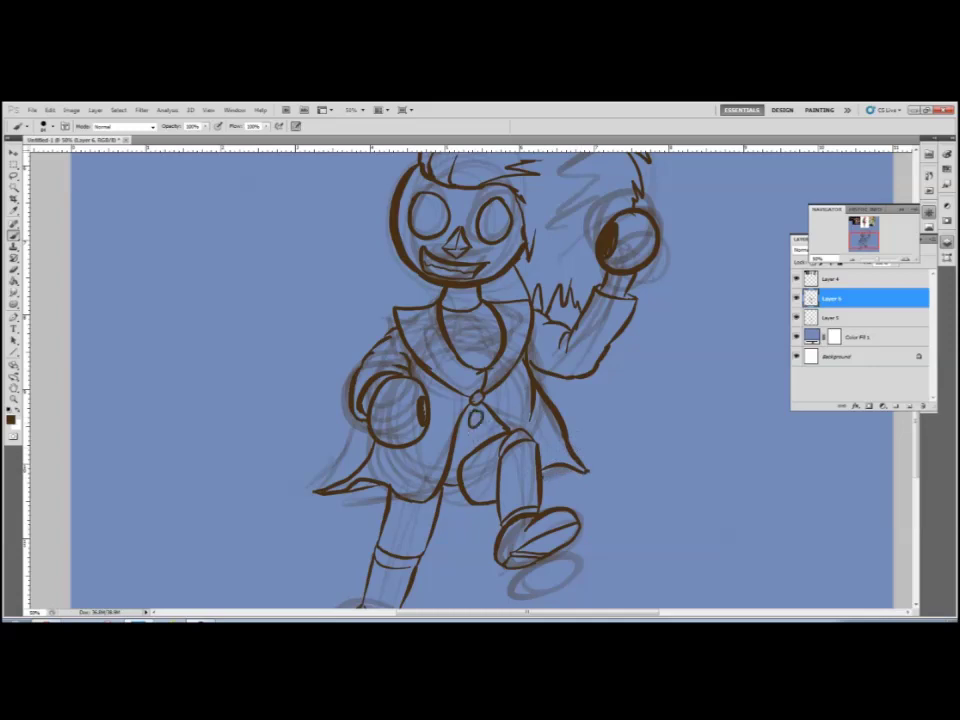
pyautogui.moveTo(480, 380); pyautogui.dragTo(410, 432)
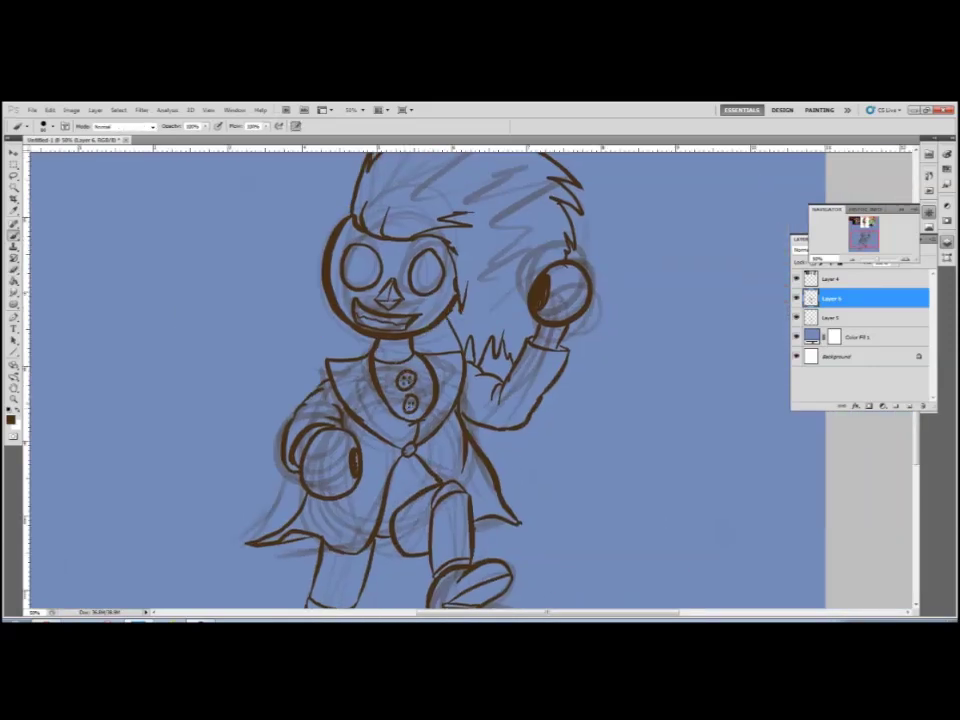
pyautogui.moveTo(460, 400); pyautogui.dragTo(497, 310)
pyautogui.moveTo(460, 140); pyautogui.dragTo(450, 392)
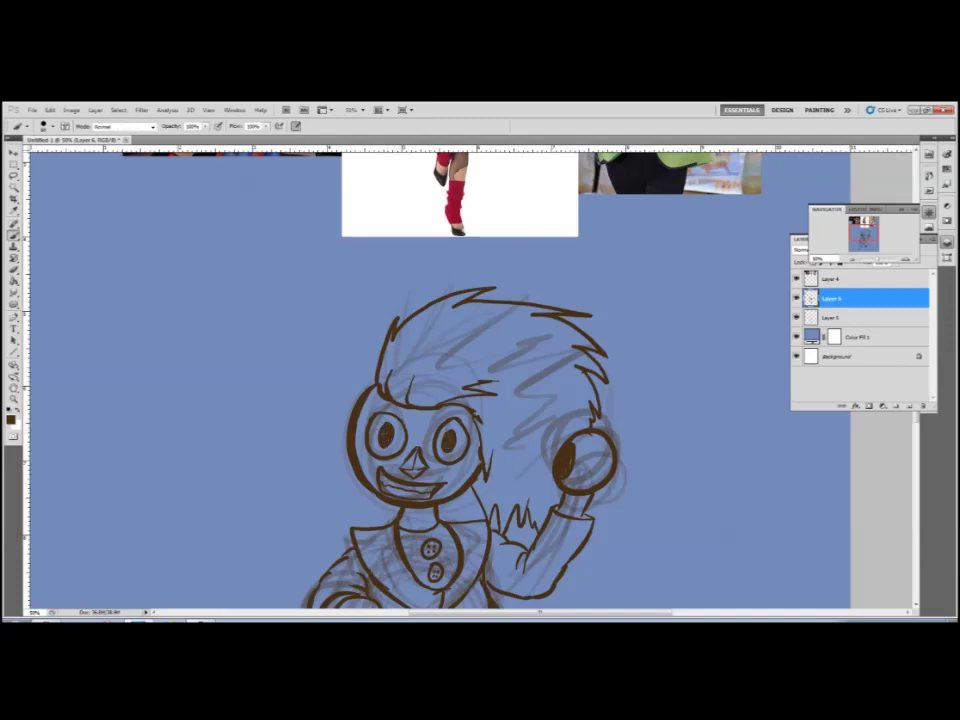
# - Select the whole character silhouette by selecting the background around the line art with the Magic Wand and inverting the selection
pyautogui.moveTo(450, 400); pyautogui.dragTo(475, 315)
pyautogui.press('w')
pyautogui.click(200, 250)
pyautogui.click(118, 109)
pyautogui.click(150, 148)
pyautogui.moveTo(339, 341)
pyautogui.mouseDown()
pyautogui.moveTo(279, 306)
pyautogui.moveTo(231, 650)
pyautogui.moveTo(240, 280)
pyautogui.mouseUp()
pyautogui.press('Return')
# - Fill the silhouette with dark red on a new layer beneath the line art and clear the selection
pyautogui.hotkey('ctrl', 'shift', 'alt', 'n')
pyautogui.click(420, 400)
pyautogui.click(50, 109)
pyautogui.moveTo(85, 132)
pyautogui.click(225, 186)
pyautogui.click(838, 317)
pyautogui.hotkey('ctrl', 'd')
# - Load the silhouette layer as a selection and paint the hair yellow with jagged orange-red ends at the back
pyautogui.moveTo(421, 210); pyautogui.dragTo(421, 379)
pyautogui.moveTo(421, 533); pyautogui.dragTo(421, 371)
pyautogui.keyDown('ctrl'); pyautogui.click(811, 316); pyautogui.keyUp('ctrl')
pyautogui.moveTo(450, 160)
pyautogui.mouseDown()
pyautogui.moveTo(452, 506)
pyautogui.moveTo(446, 310)
pyautogui.mouseUp()
pyautogui.moveTo(555, 378)
pyautogui.mouseDown()
pyautogui.moveTo(453, 432)
pyautogui.moveTo(372, 662)
pyautogui.mouseUp()
pyautogui.keyDown('alt'); pyautogui.click(429, 250); pyautogui.keyUp('alt')
pyautogui.moveTo(429, 250); pyautogui.dragTo(491, 38)
pyautogui.moveTo(440, 430)
pyautogui.mouseDown()
pyautogui.moveTo(520, 380)
pyautogui.moveTo(620, 400)
pyautogui.mouseUp()
pyautogui.moveTo(430, 460)
pyautogui.mouseDown()
pyautogui.moveTo(552, 420)
pyautogui.moveTo(508, 236)
pyautogui.moveTo(410, 252)
pyautogui.mouseUp()
pyautogui.moveTo(540, 340)
pyautogui.mouseDown()
pyautogui.moveTo(500, 455)
pyautogui.moveTo(505, 470)
pyautogui.moveTo(445, 420)
pyautogui.moveTo(500, 335)
pyautogui.moveTo(470, 340)
pyautogui.moveTo(435, 385)
pyautogui.mouseUp()
pyautogui.keyDown('alt'); pyautogui.click(405, 360); pyautogui.keyUp('alt')
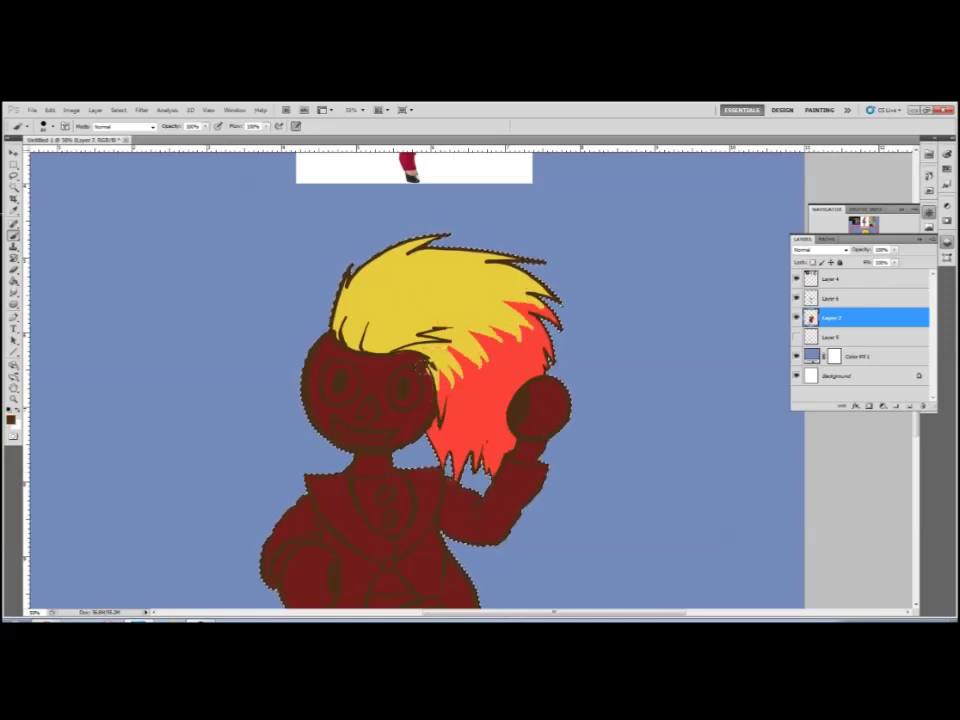
# - Paint the eyes around the pupils and the teeth pale blue-green on the colour layer
pyautogui.press('e')
pyautogui.hotkey('ctrl', 'd')
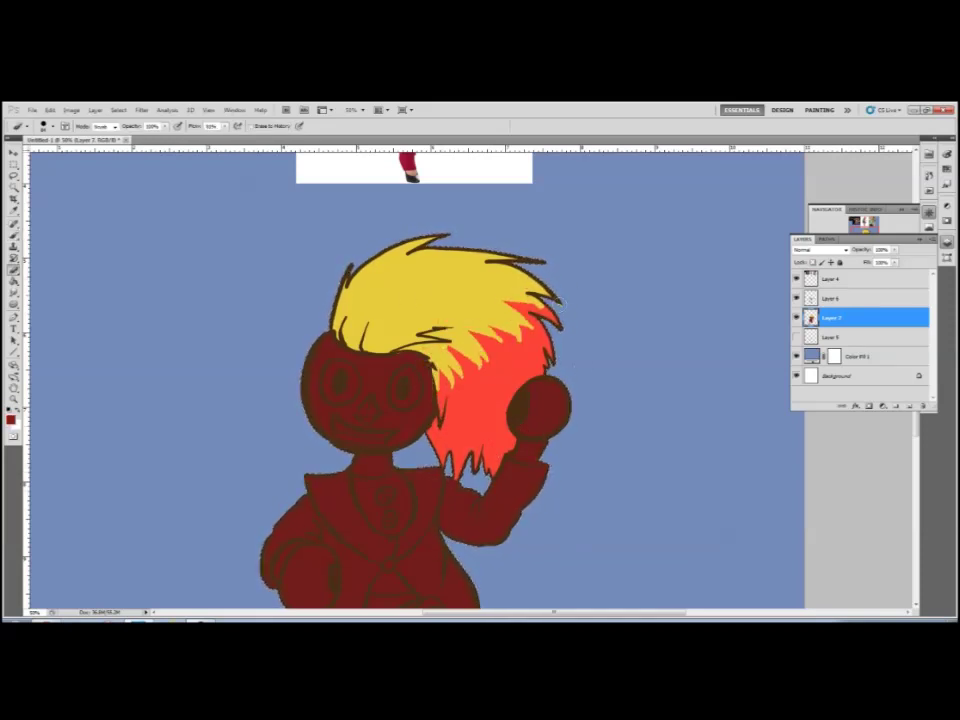
pyautogui.moveTo(309, 365)
pyautogui.mouseDown()
pyautogui.moveTo(499, 375)
pyautogui.moveTo(643, 343)
pyautogui.moveTo(669, 305)
pyautogui.moveTo(489, 448)
pyautogui.moveTo(449, 512)
pyautogui.moveTo(577, 565)
pyautogui.mouseUp()
pyautogui.press('b')
pyautogui.click(11, 419)
pyautogui.click(368, 336)
pyautogui.click(392, 393)
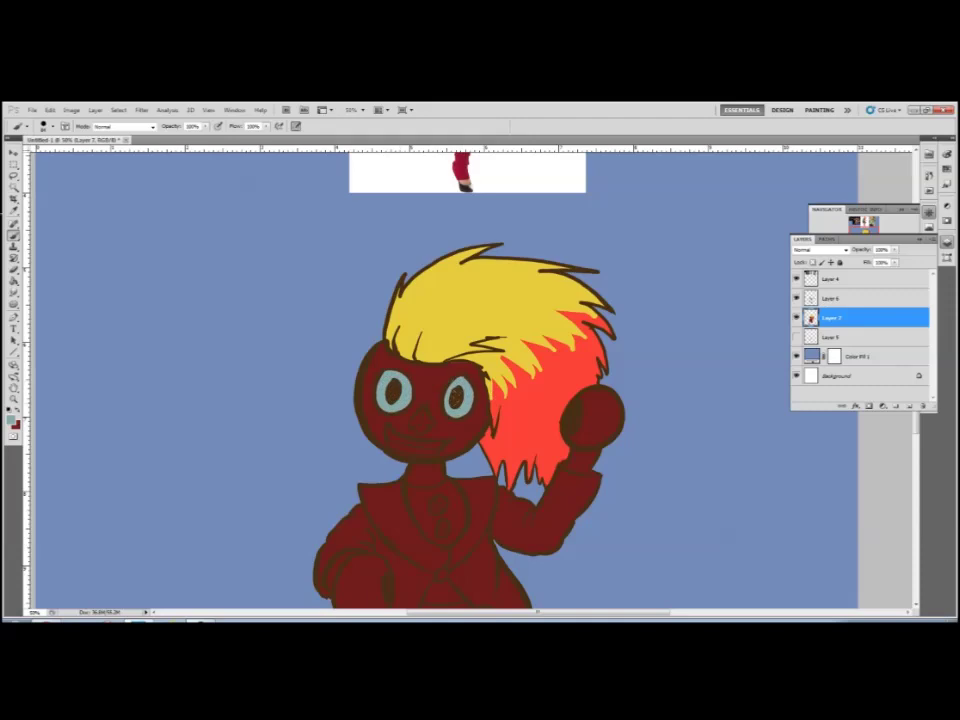
pyautogui.moveTo(389, 434); pyautogui.dragTo(420, 346)
pyautogui.moveTo(448, 291)
pyautogui.mouseDown()
pyautogui.moveTo(346, 395)
pyautogui.moveTo(400, 322)
pyautogui.moveTo(452, 340)
pyautogui.moveTo(455, 382)
pyautogui.moveTo(400, 350)
pyautogui.moveTo(385, 395)
pyautogui.moveTo(418, 394)
pyautogui.mouseUp()
# - Paint the face and both hands in medium skin brown, leaving the nose dark red
pyautogui.click(11, 419)
pyautogui.click(369, 343)
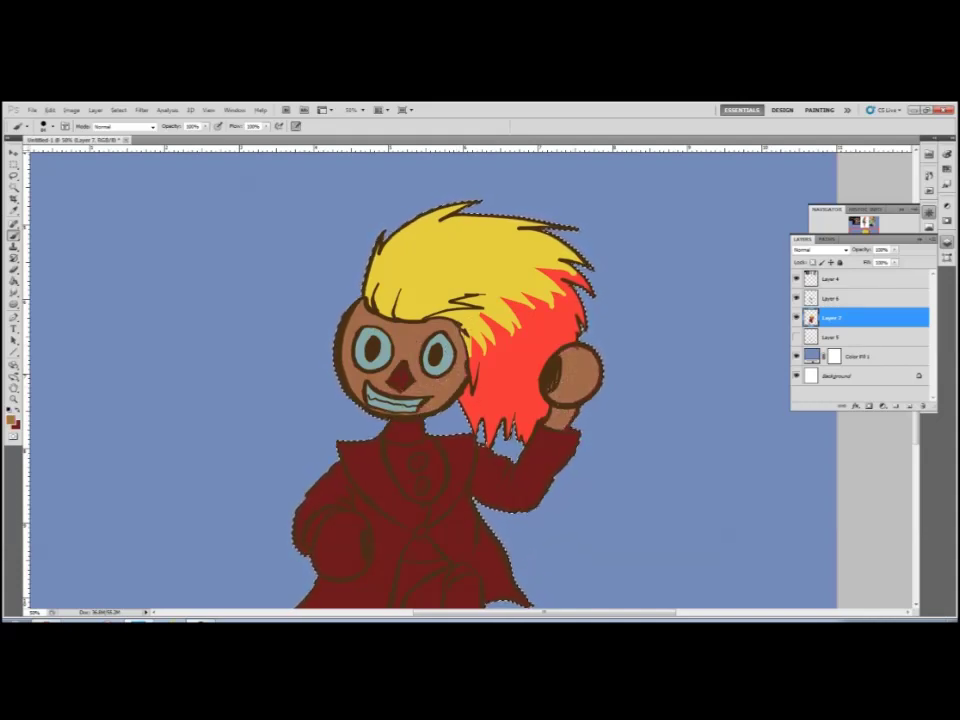
pyautogui.moveTo(318, 525); pyautogui.dragTo(345, 560)
pyautogui.scroll(-1, 430, 380)
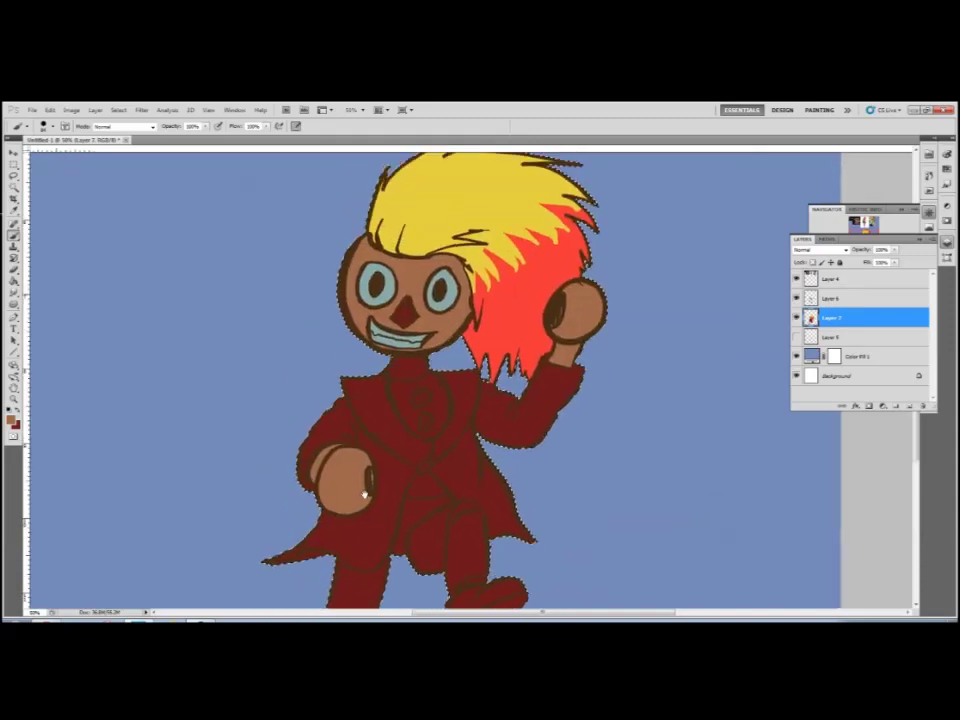
# - Paint the coat's lapels, sleeves, body and tails muted green, based on the reference photo's jacket
pyautogui.scroll(5, 430, 380)
pyautogui.scroll(-5, 430, 380)
pyautogui.moveTo(415, 270); pyautogui.dragTo(440, 310)
pyautogui.moveTo(445, 368); pyautogui.dragTo(484, 420)
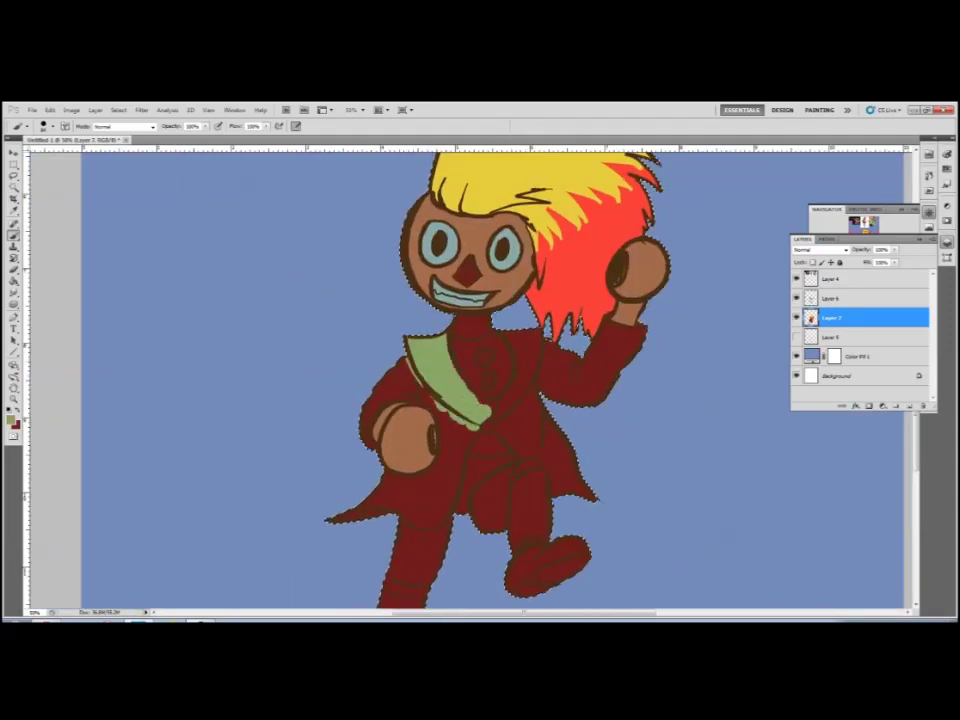
pyautogui.moveTo(548, 385); pyautogui.dragTo(612, 345)
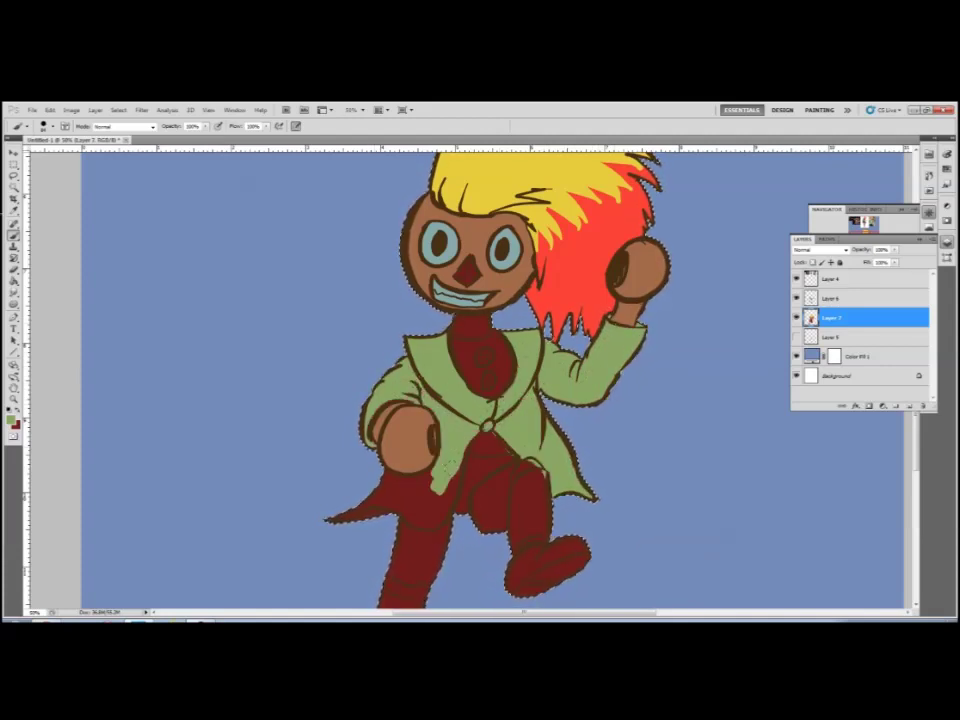
pyautogui.moveTo(445, 470); pyautogui.dragTo(345, 512)
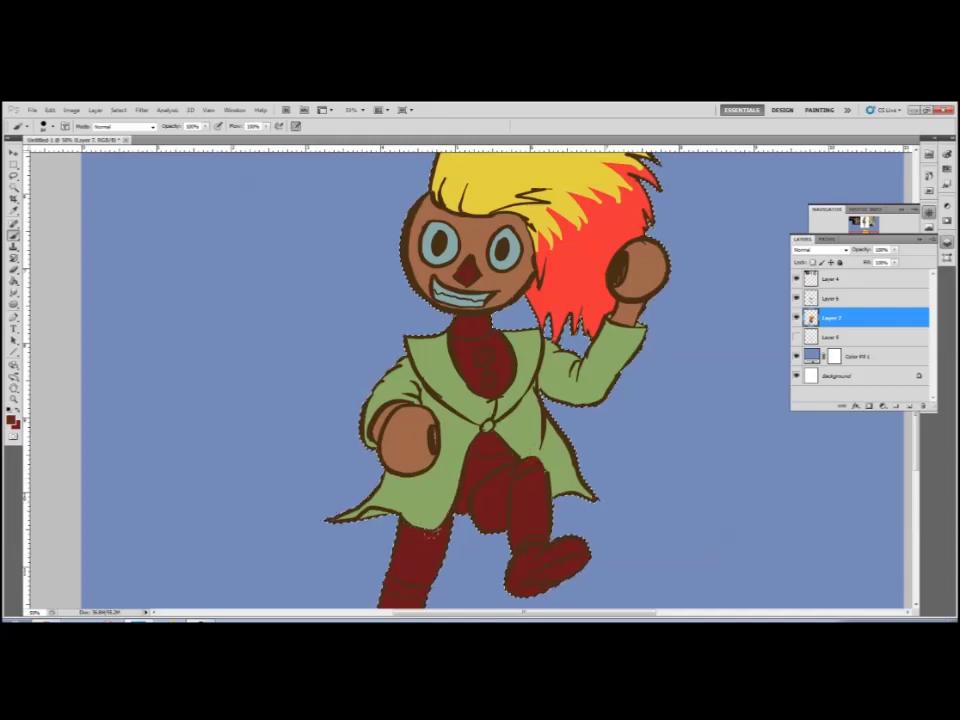
# - Paint both legs crimson, based on the leg warmers in the reference photo
pyautogui.scroll(5, 495, 345)
pyautogui.scroll(-6, 497, 348)
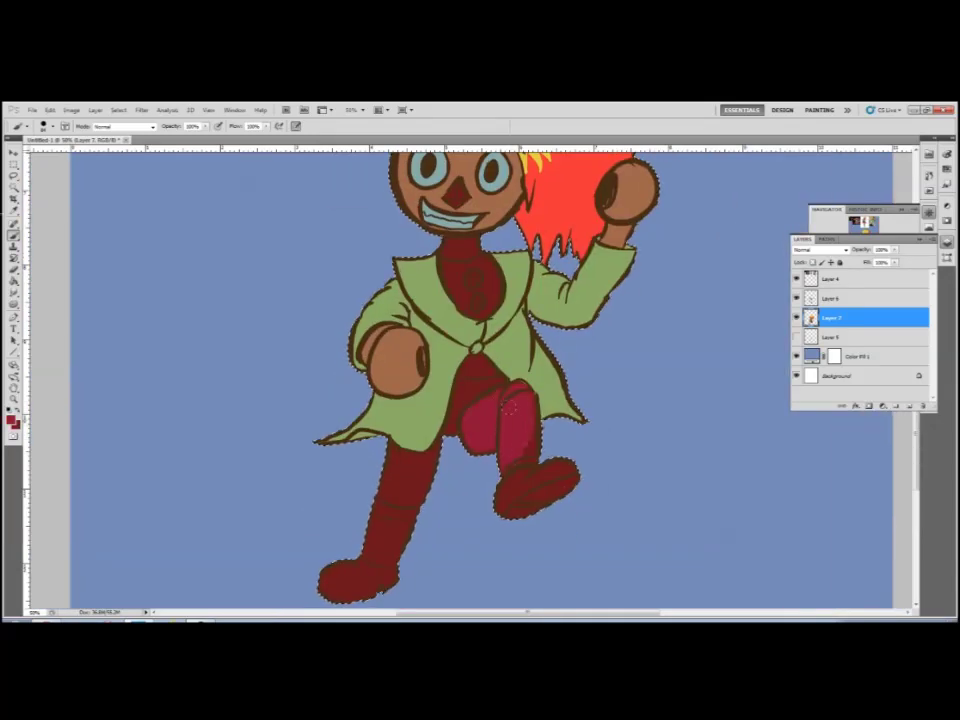
pyautogui.scroll(5, 495, 380)
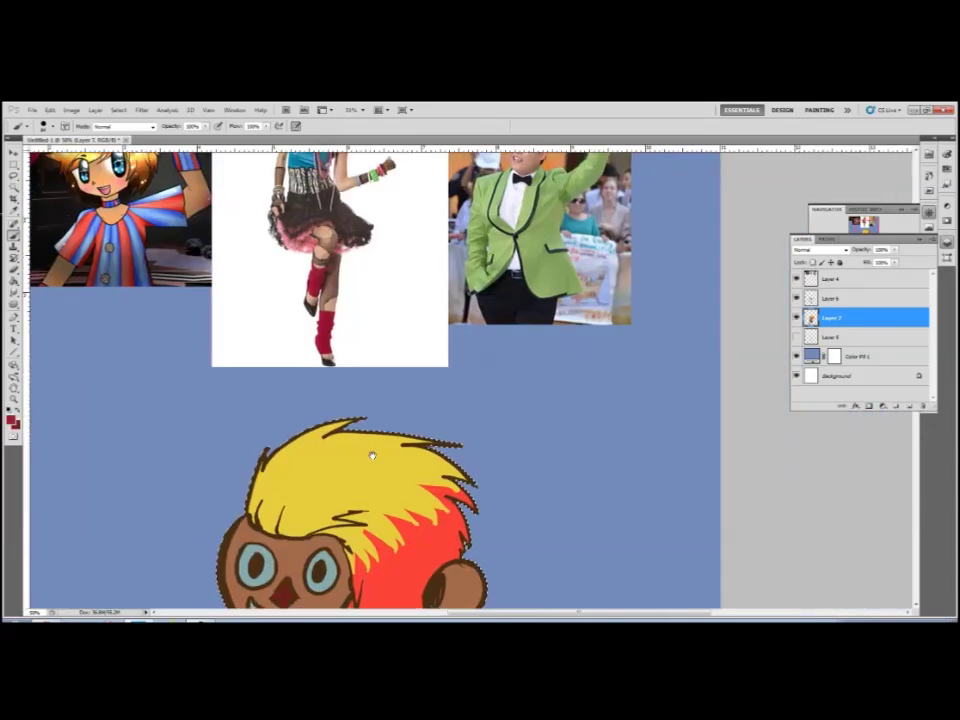
pyautogui.scroll(-6, 495, 380)
# - Paint both shoes dark navy blue
pyautogui.click(12, 420)
pyautogui.click(268, 390)
pyautogui.click(369, 343)
pyautogui.moveTo(310, 550); pyautogui.dragTo(340, 560)
pyautogui.moveTo(495, 455); pyautogui.dragTo(530, 465)
# - Paint the shirt bright blue and the neck and shirt buttons skin brown, and clear the selection
pyautogui.scroll(3, 447, 484)
pyautogui.scroll(-3, 447, 484)
pyautogui.scroll(5, 418, 424)
pyautogui.scroll(-6, 400, 390)
pyautogui.scroll(1, 386, 361)
pyautogui.click(386, 361)
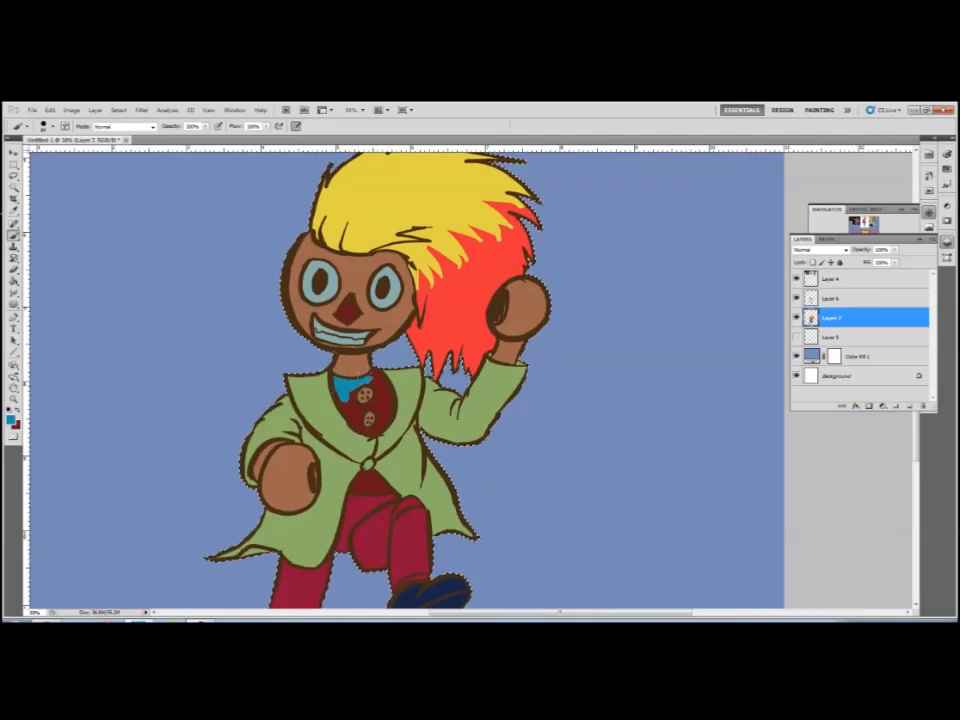
pyautogui.keyDown('alt'); pyautogui.click(340, 280); pyautogui.keyUp('alt')
pyautogui.hotkey('ctrl', 'd')
pyautogui.moveTo(340, 430); pyautogui.dragTo(397, 305)
# - Repaint both shoes slate blue and add a new layer directly above the line art
pyautogui.click(11, 418)
pyautogui.click(358, 343)
pyautogui.moveTo(470, 458)
pyautogui.mouseDown()
pyautogui.moveTo(492, 468)
pyautogui.moveTo(478, 480)
pyautogui.mouseUp()
pyautogui.moveTo(290, 556); pyautogui.dragTo(325, 558)
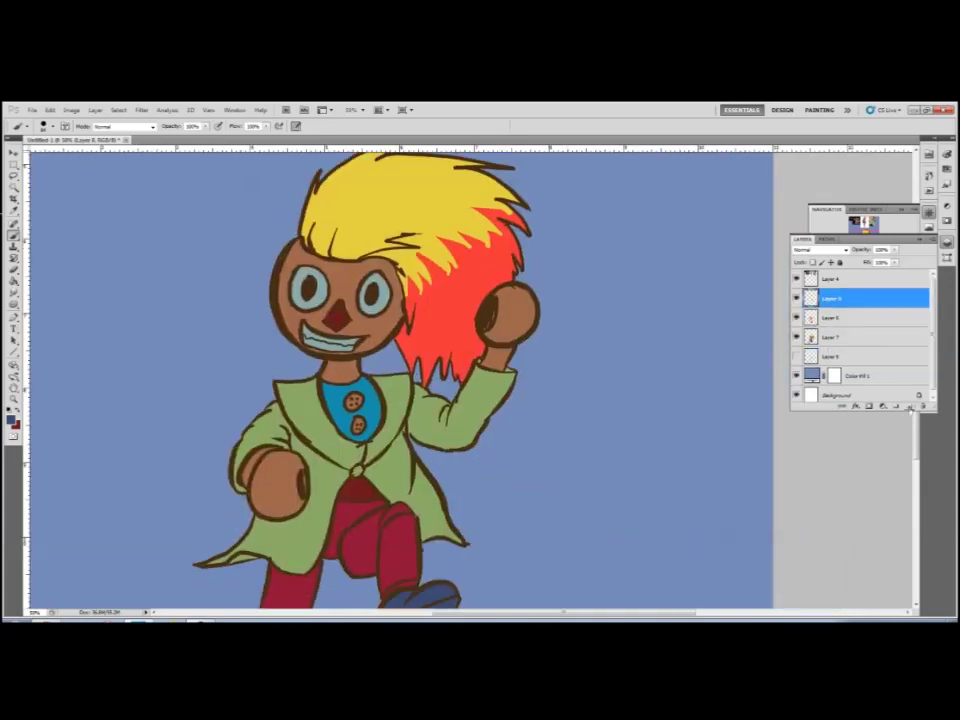
# - Touch up the dark brown line art and the red colour layer where the hair meets the face
pyautogui.scroll(2, 480, 380)
pyautogui.hscroll(-3, 480, 380)
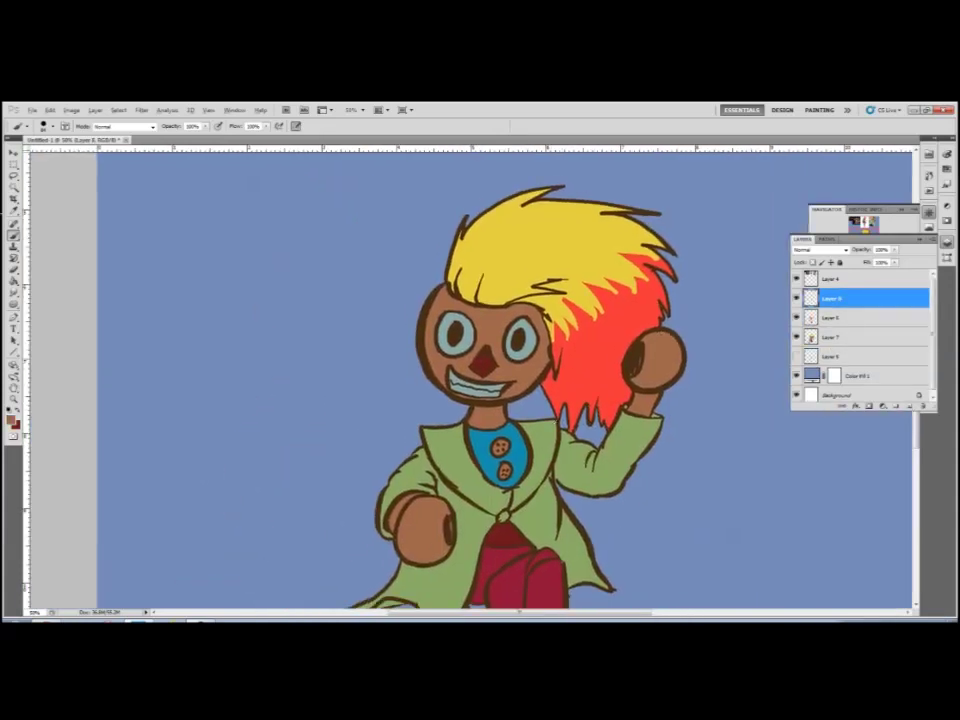
pyautogui.moveTo(566, 323); pyautogui.dragTo(536, 439)
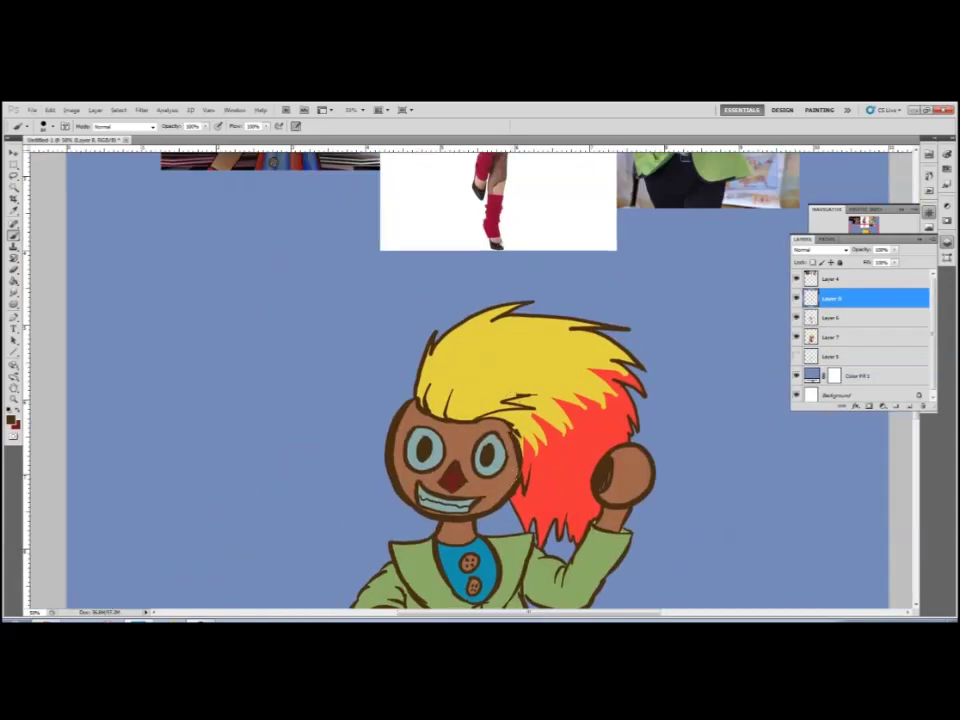
pyautogui.click(832, 337)
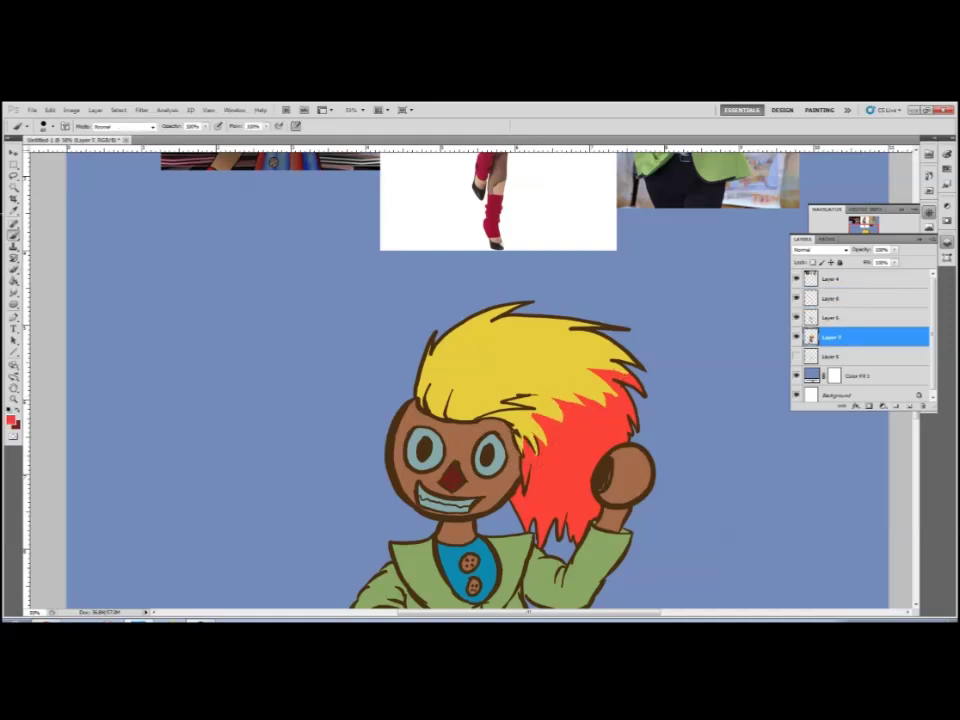
# - Cover both pupils with the pale blue eye colour on the layer above the line art
pyautogui.scroll(-3, 480, 380)
pyautogui.hscroll(-1, 480, 380)
pyautogui.click(832, 298)
pyautogui.click(11, 420)
pyautogui.click(368, 343)
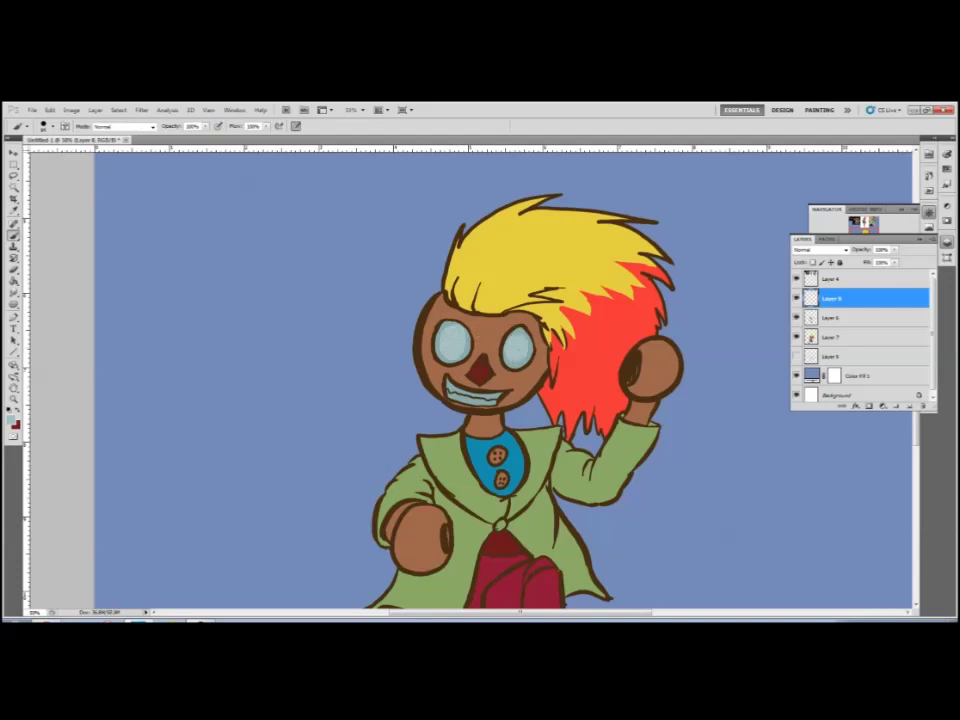
# - Try shading the rim of the left eye dark brown inside an elliptical selection on a new layer
pyautogui.hotkey('ctrl', 'shift', 'alt', 'n')
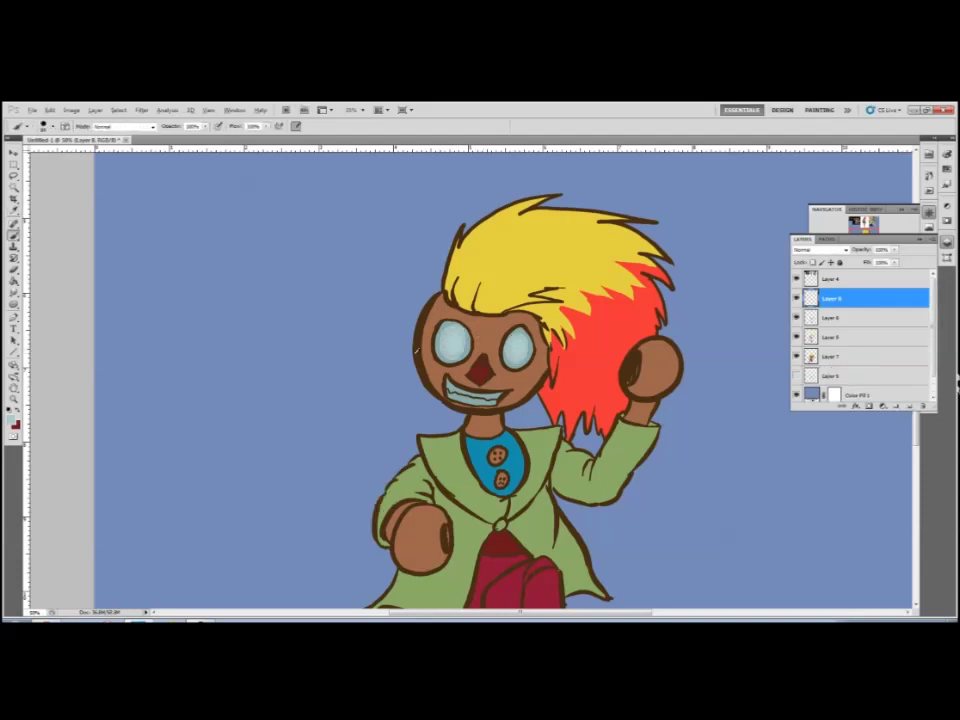
pyautogui.click(44, 126)
pyautogui.click(60, 200)
pyautogui.press('Return')
pyautogui.press('m')
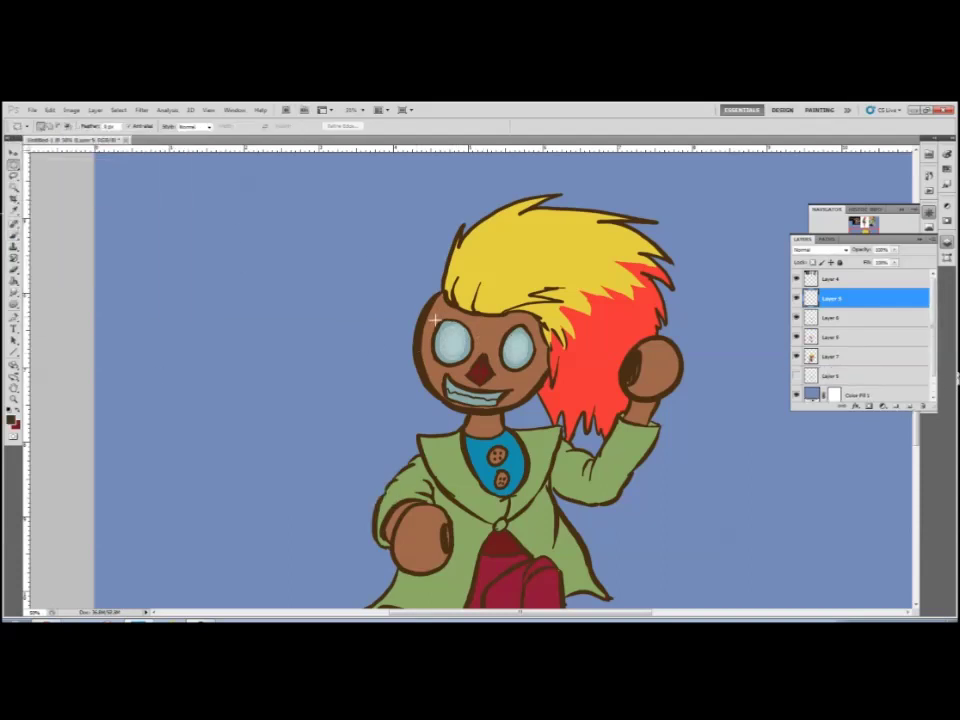
pyautogui.moveTo(432, 318); pyautogui.dragTo(472, 366)
pyautogui.press('b')
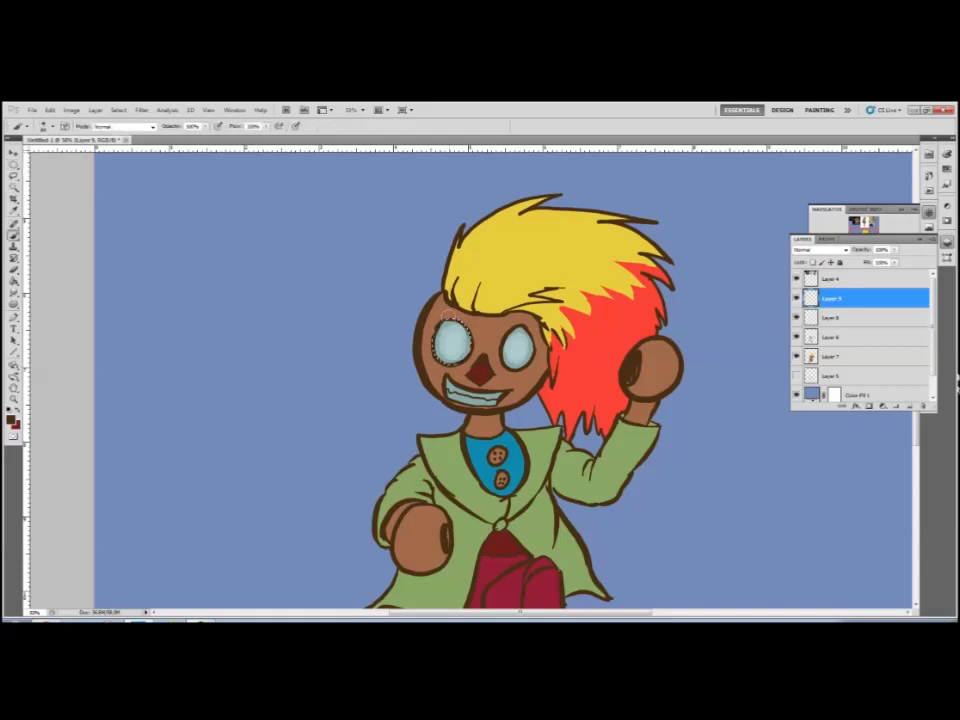
pyautogui.click(818, 249)
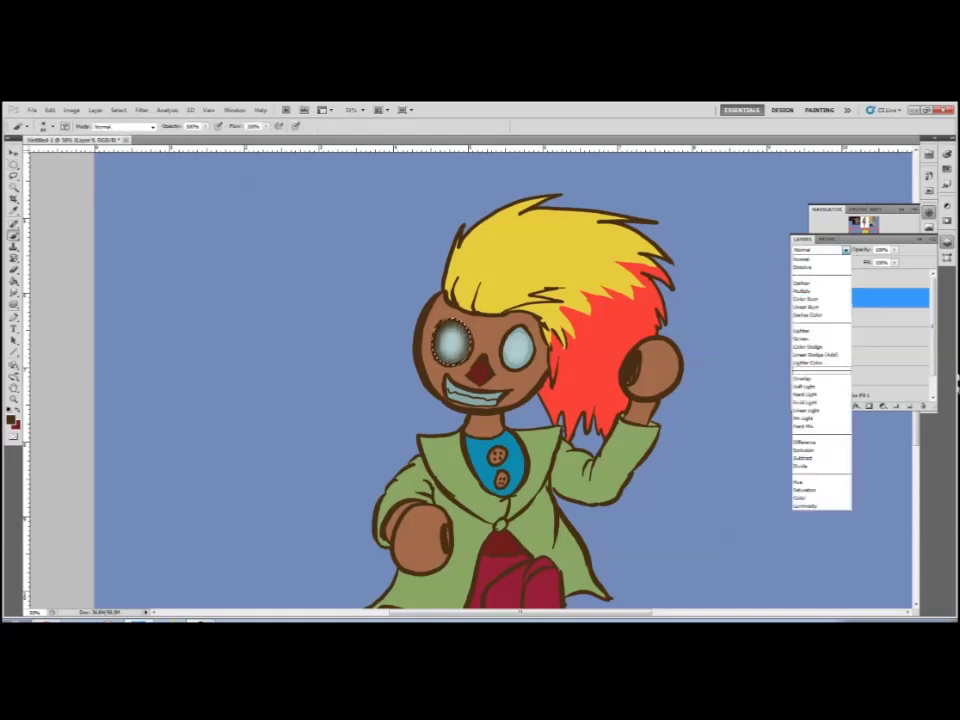
pyautogui.click(818, 380)
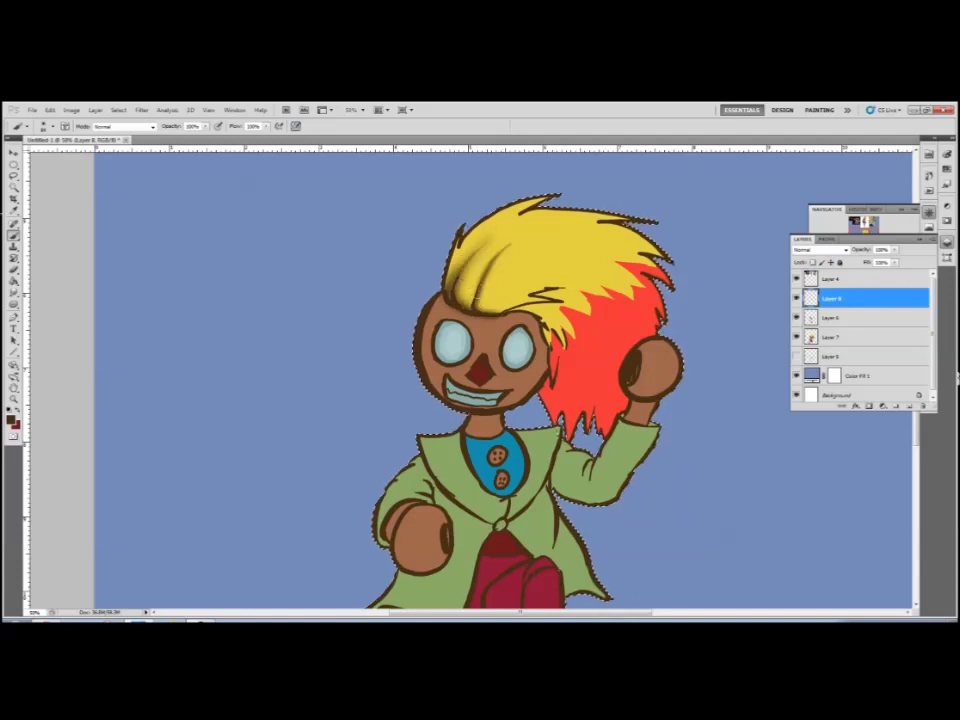
# - Paint soft dark brown shading over the hair, coat, lowered hand and legs within the character's outline
pyautogui.moveTo(452, 250)
pyautogui.mouseDown()
pyautogui.moveTo(462, 265)
pyautogui.moveTo(455, 242)
pyautogui.moveTo(465, 257)
pyautogui.moveTo(461, 273)
pyautogui.moveTo(490, 240)
pyautogui.moveTo(507, 257)
pyautogui.mouseUp()
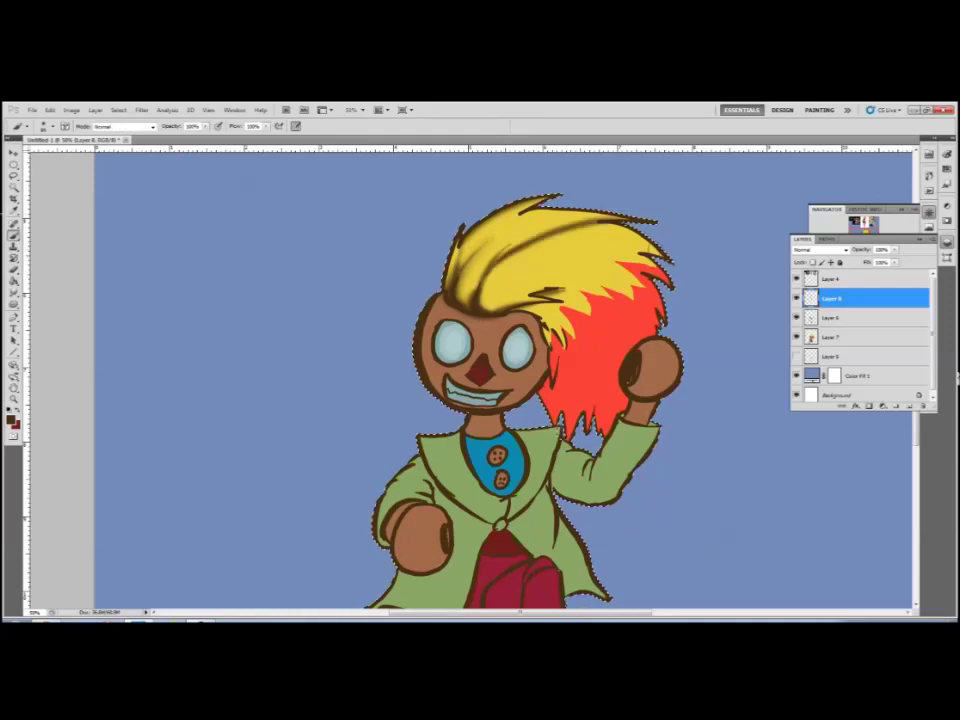
pyautogui.moveTo(600, 300); pyautogui.dragTo(585, 420)
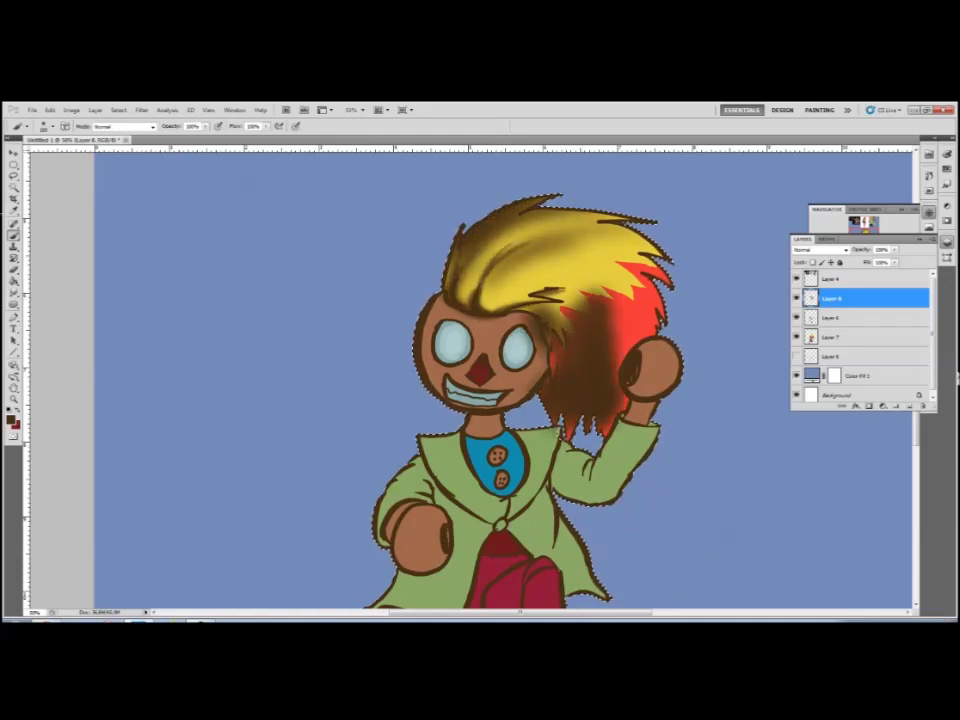
pyautogui.hscroll(1, 480, 380)
pyautogui.scroll(-3, 480, 380)
pyautogui.moveTo(380, 460)
pyautogui.mouseDown()
pyautogui.moveTo(400, 480)
pyautogui.moveTo(430, 470)
pyautogui.mouseUp()
pyautogui.scroll(-3, 430, 470)
pyautogui.scroll(5, 462, 404)
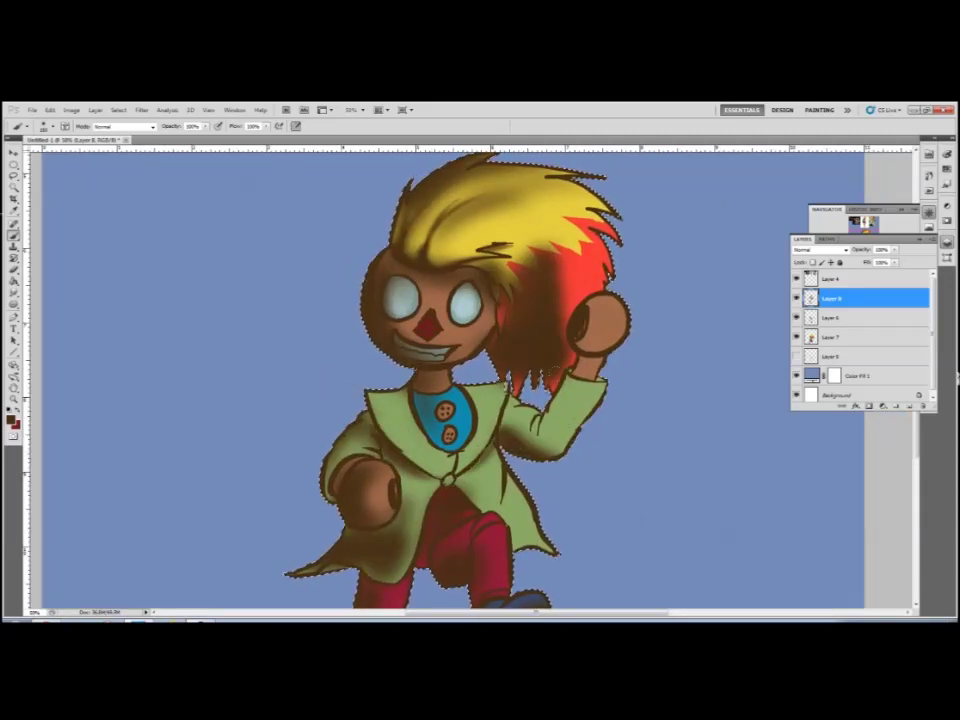
# - Deepen the soft dark brown shading on the face, raised fist and sleeve, coat, legs and shoes
pyautogui.moveTo(386, 278); pyautogui.dragTo(400, 312)
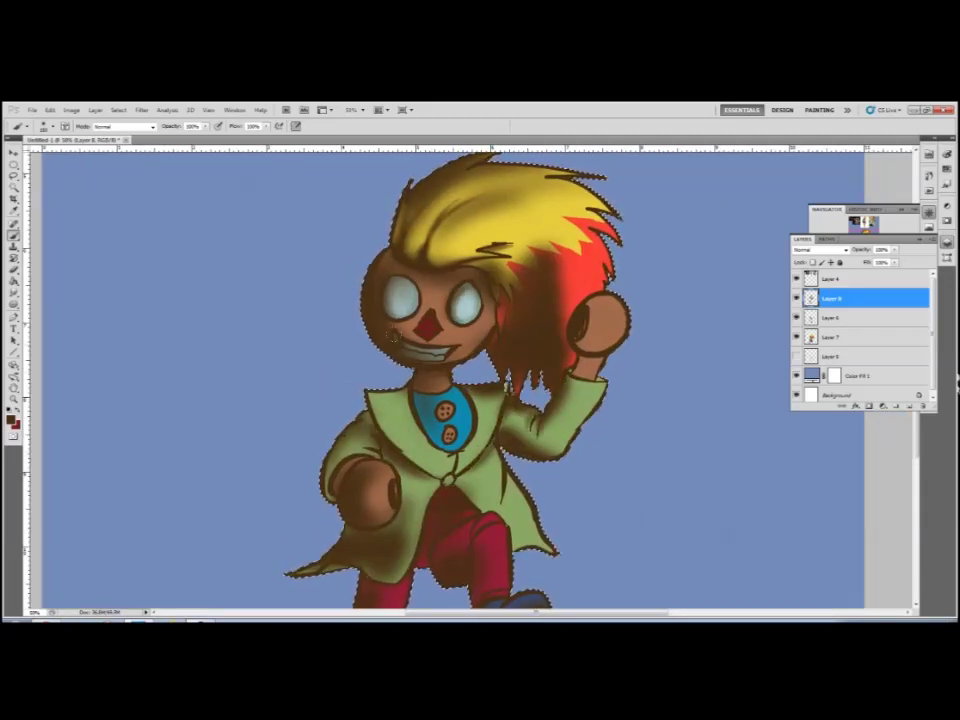
pyautogui.scroll(2, 458, 380)
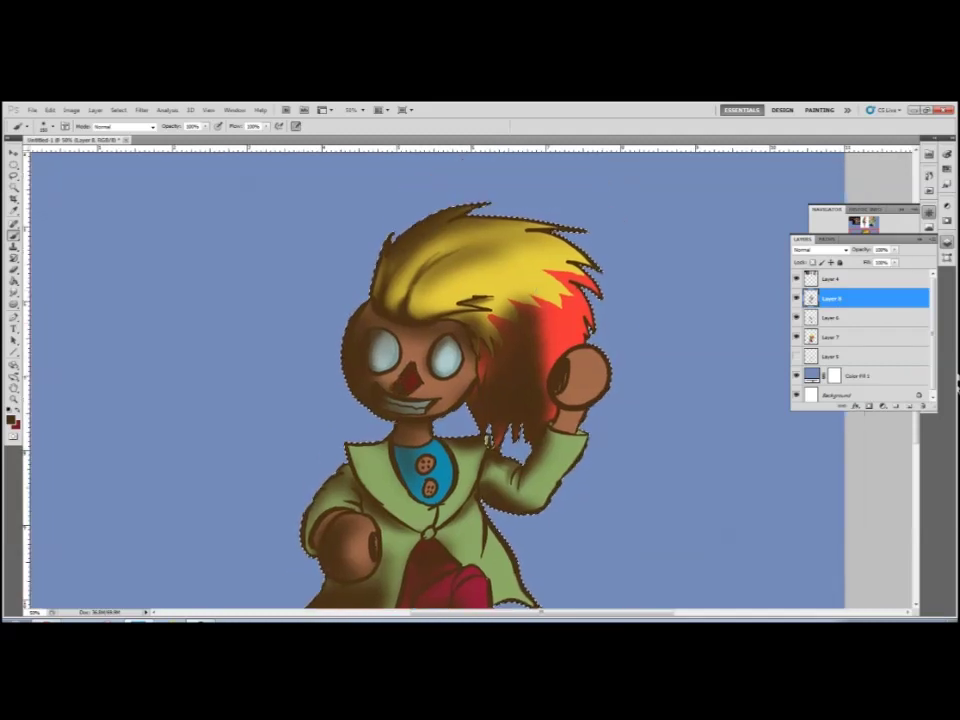
pyautogui.moveTo(530, 449); pyautogui.dragTo(505, 425)
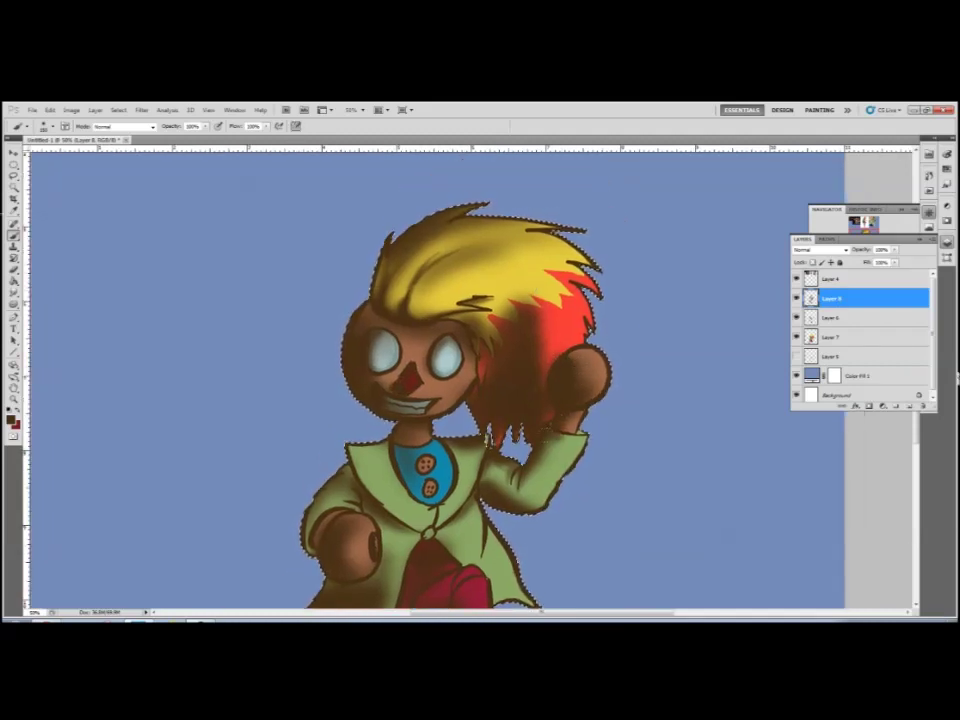
pyautogui.moveTo(350, 560); pyautogui.dragTo(424, 403)
pyautogui.moveTo(411, 513); pyautogui.dragTo(429, 439)
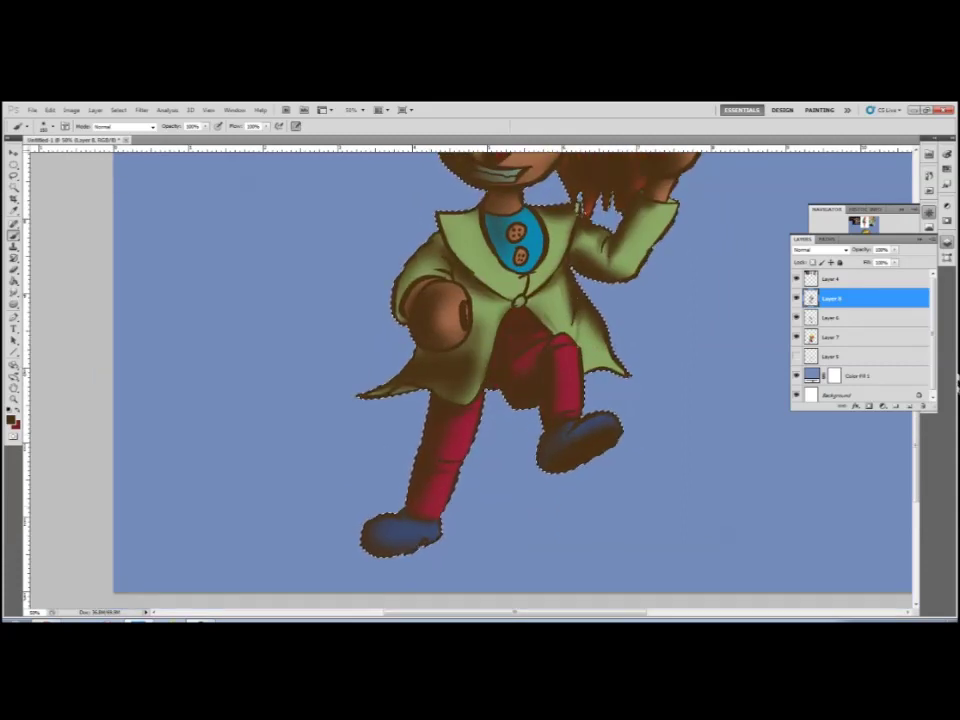
# - Clean up the shading around the shirt buttons with the Eraser and darken the shirt's edges
pyautogui.moveTo(350, 175); pyautogui.dragTo(421, 278)
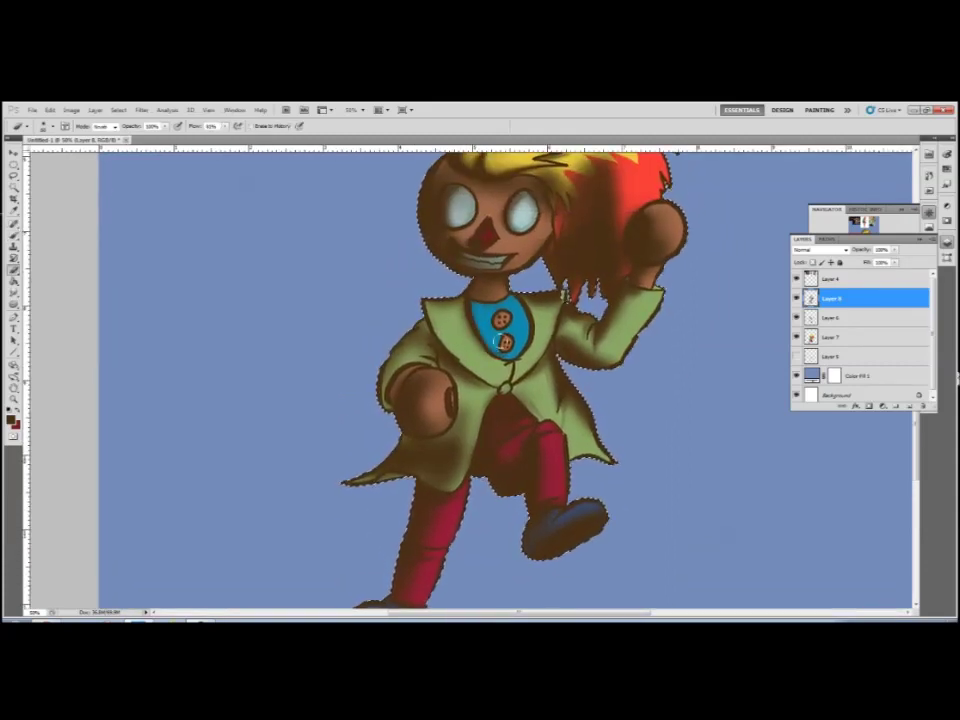
pyautogui.moveTo(388, 228); pyautogui.dragTo(371, 295)
pyautogui.moveTo(486, 160); pyautogui.dragTo(431, 250)
# - Try other blend modes such as Lighter Color and Dissolve on the shading layer, and return it to Normal
pyautogui.click(820, 249)
pyautogui.press('Up')
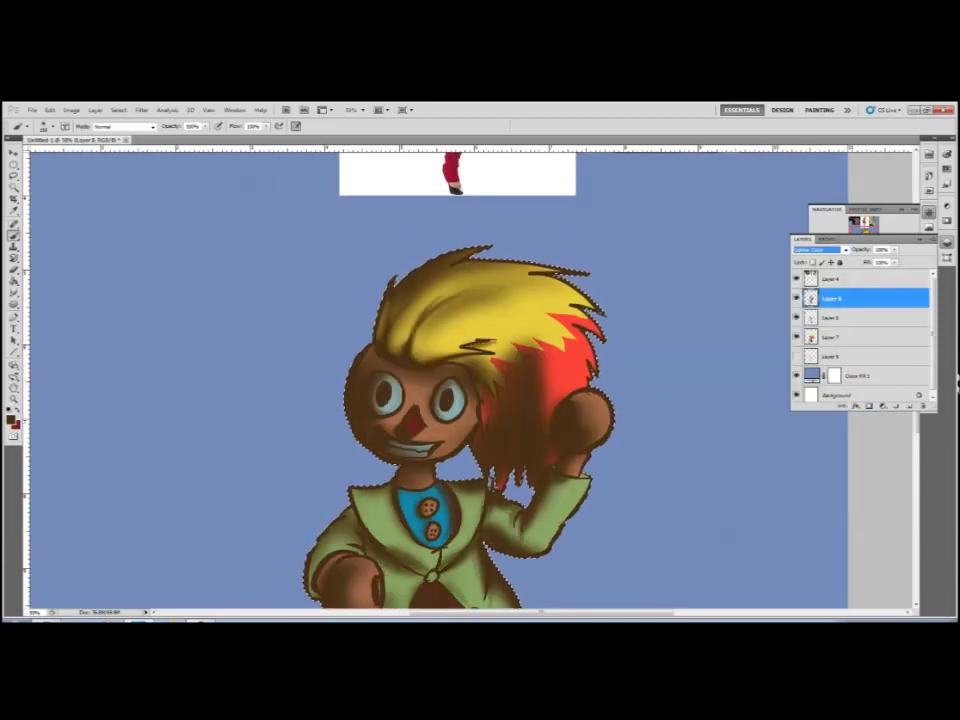
pyautogui.press('Up')
pyautogui.click(820, 249)
pyautogui.press('Up')
pyautogui.press('Up')
pyautogui.press('Up')
pyautogui.press('Up')
pyautogui.press('Up')
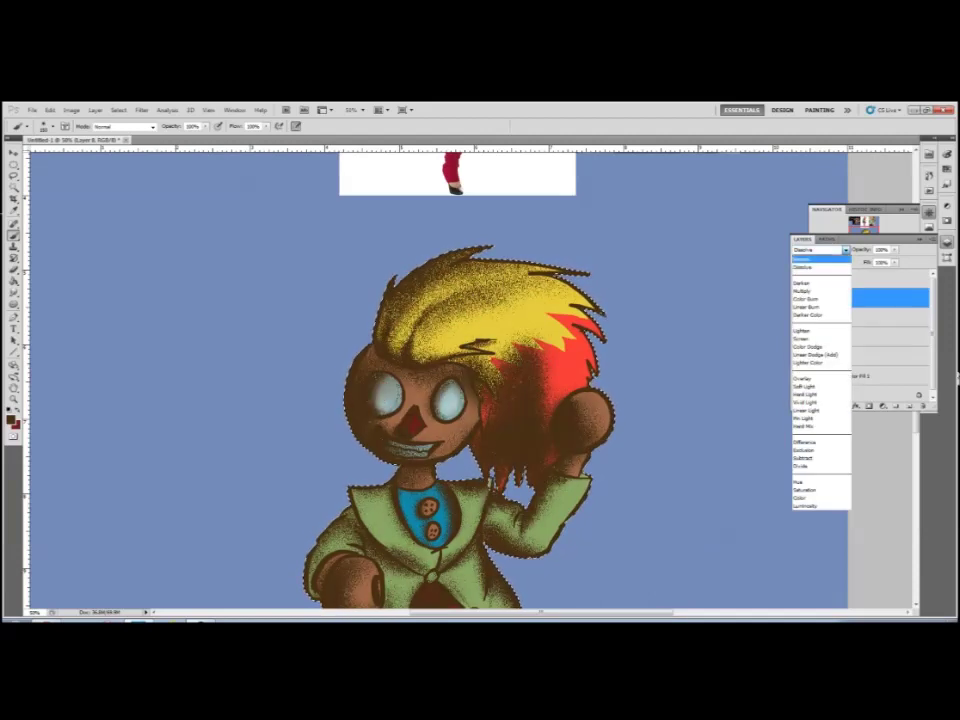
pyautogui.press('Return')
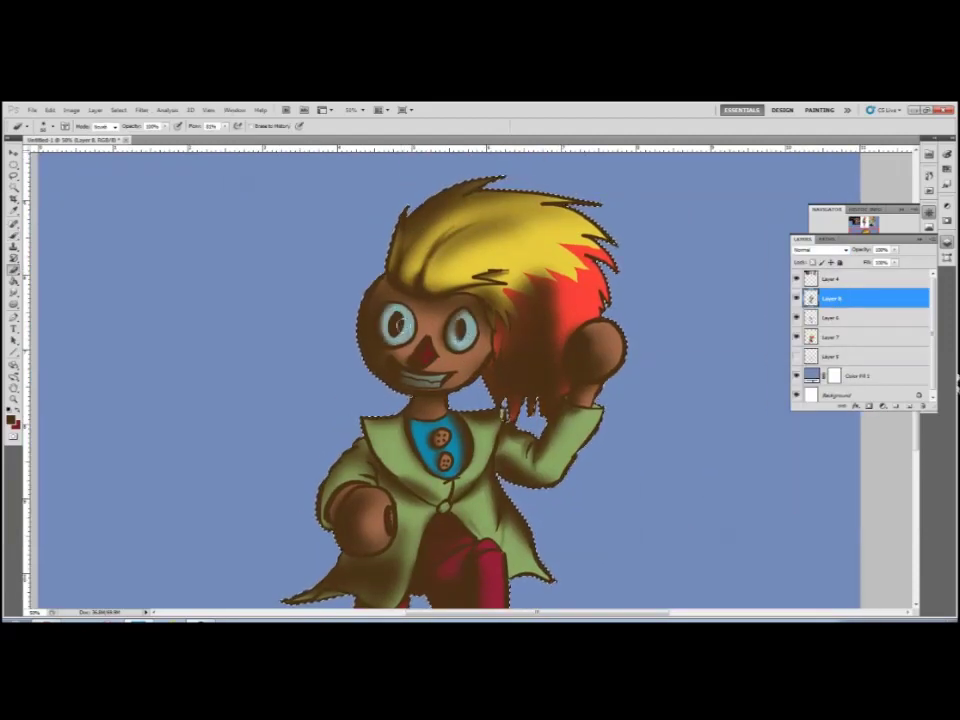
# - Erase the paint covering the eyes and reduce the shading layer's opacity
pyautogui.press('b')
pyautogui.press('e')
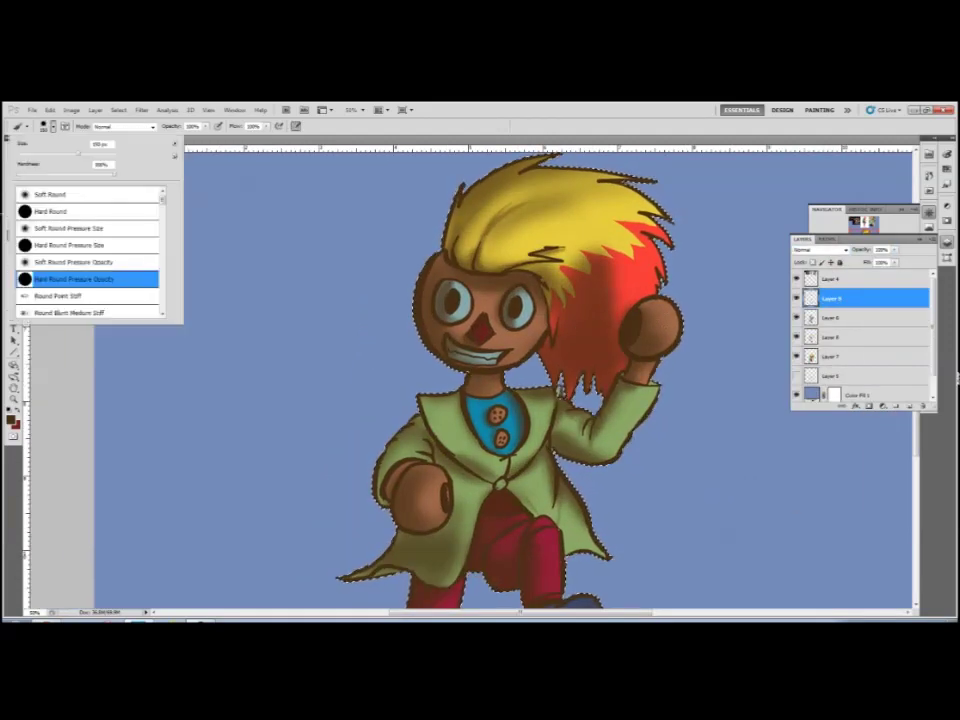
# - Choose the Hard Round Pressure Opacity brush for a new layer above the shading and set that layer's opacity to 77%
pyautogui.press('Return')
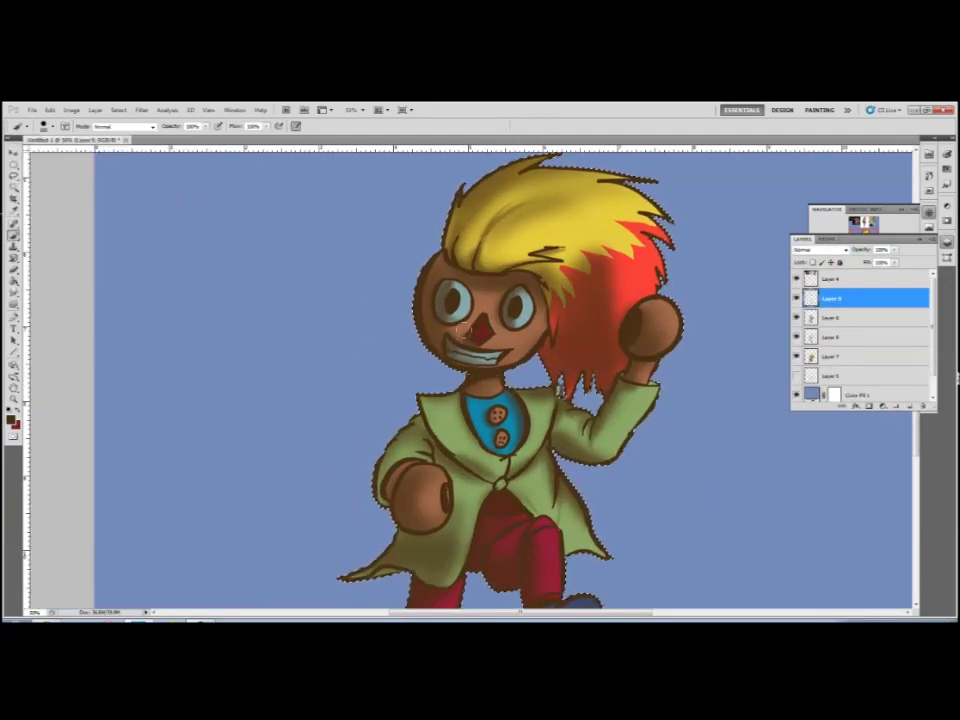
pyautogui.click(818, 249)
pyautogui.press('Return')
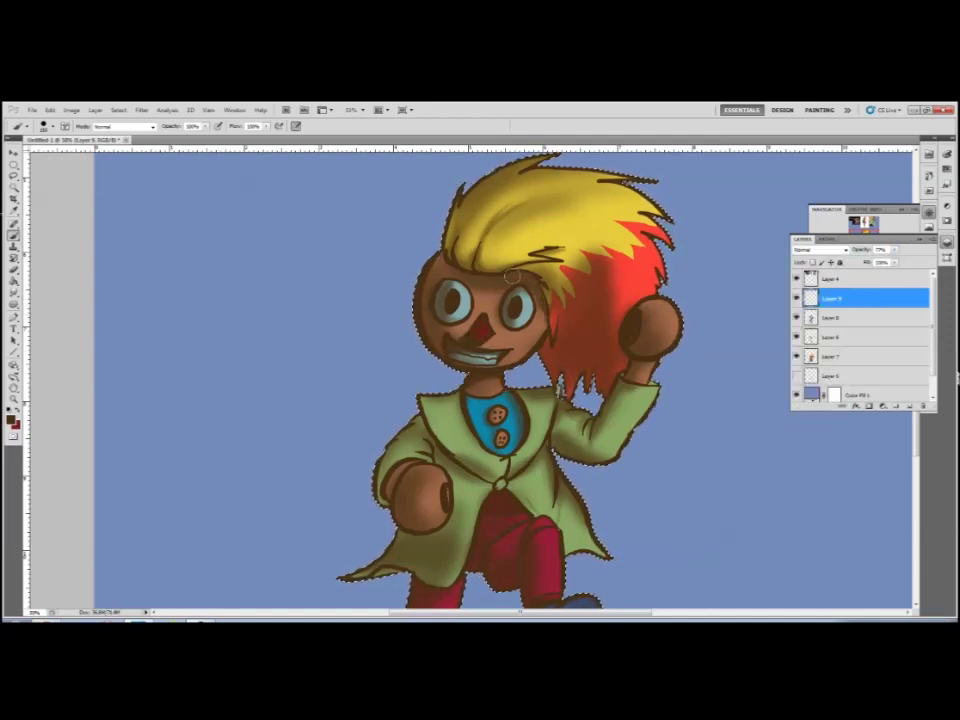
# - Paint harder-edged dark brown shadows on the face under the hair, the red hair, shirt, coat and legs
pyautogui.moveTo(558, 372)
pyautogui.mouseDown()
pyautogui.moveTo(606, 291)
pyautogui.moveTo(680, 238)
pyautogui.moveTo(648, 343)
pyautogui.mouseUp()
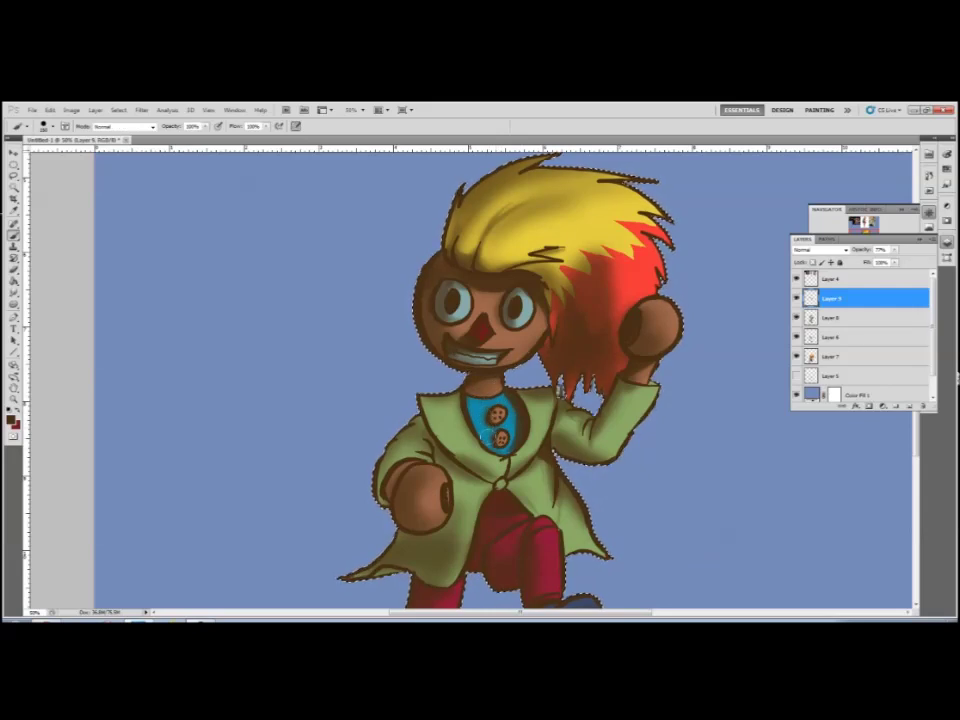
pyautogui.scroll(-3, 380, 380)
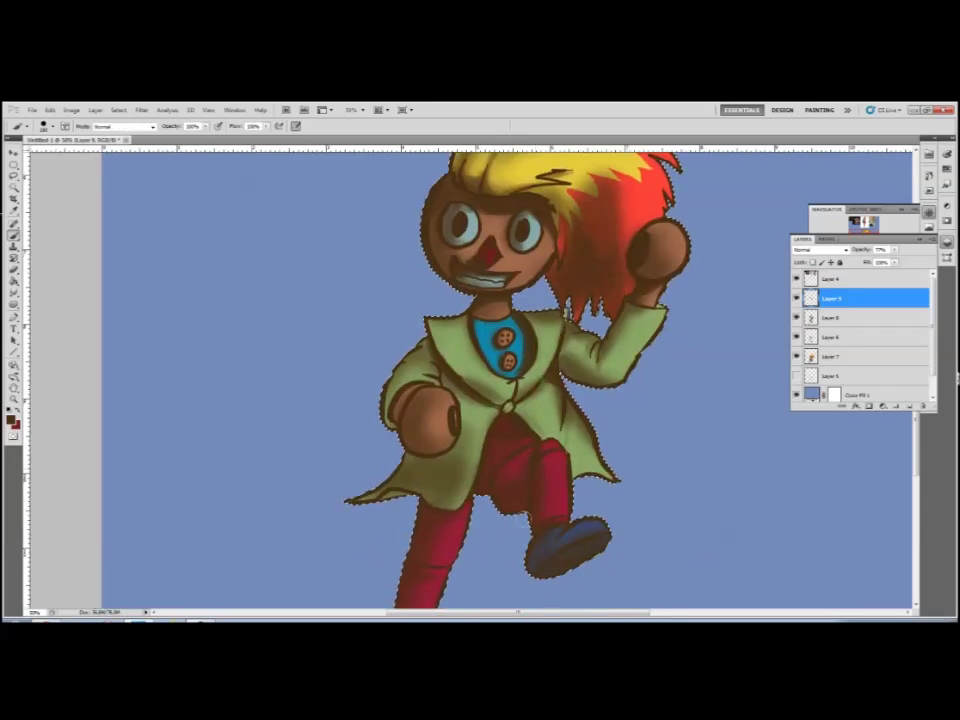
pyautogui.scroll(-2, 380, 380)
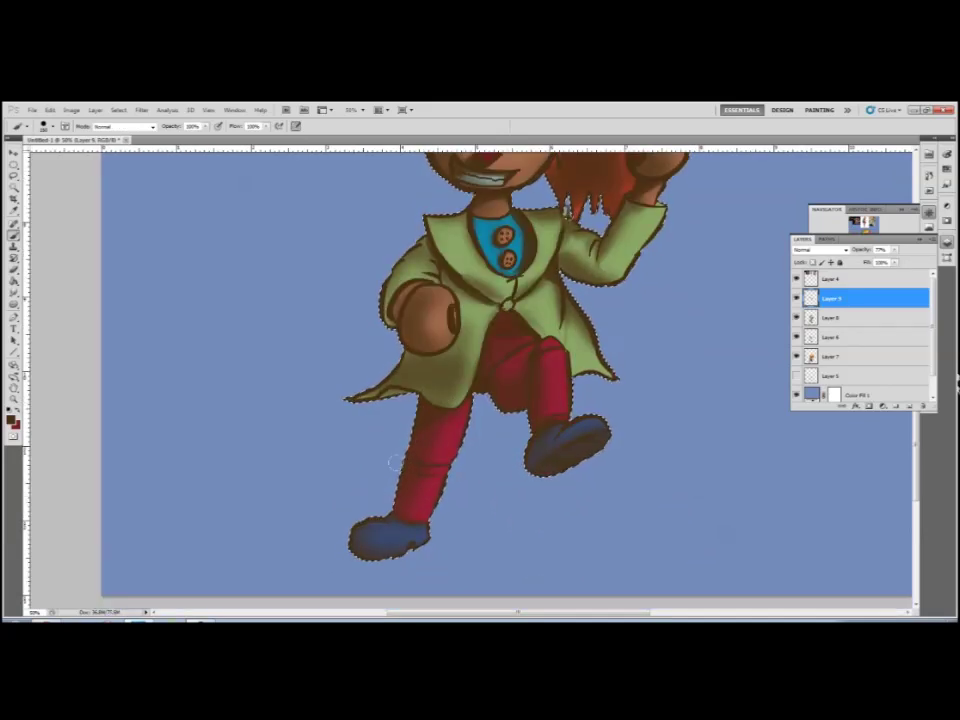
pyautogui.scroll(4, 600, 460)
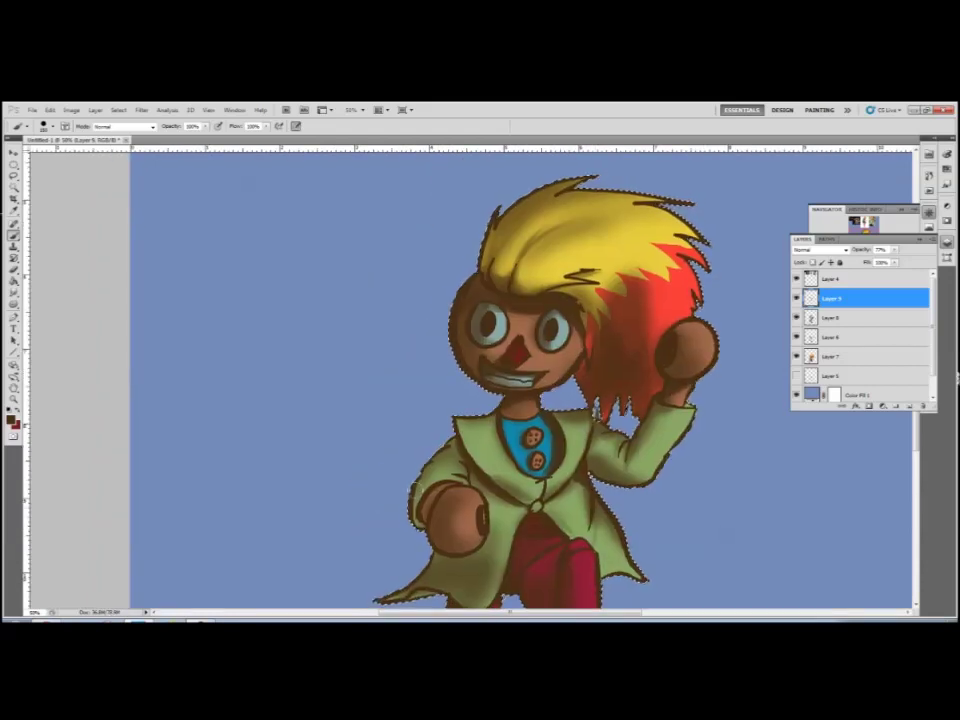
pyautogui.scroll(1, 520, 380)
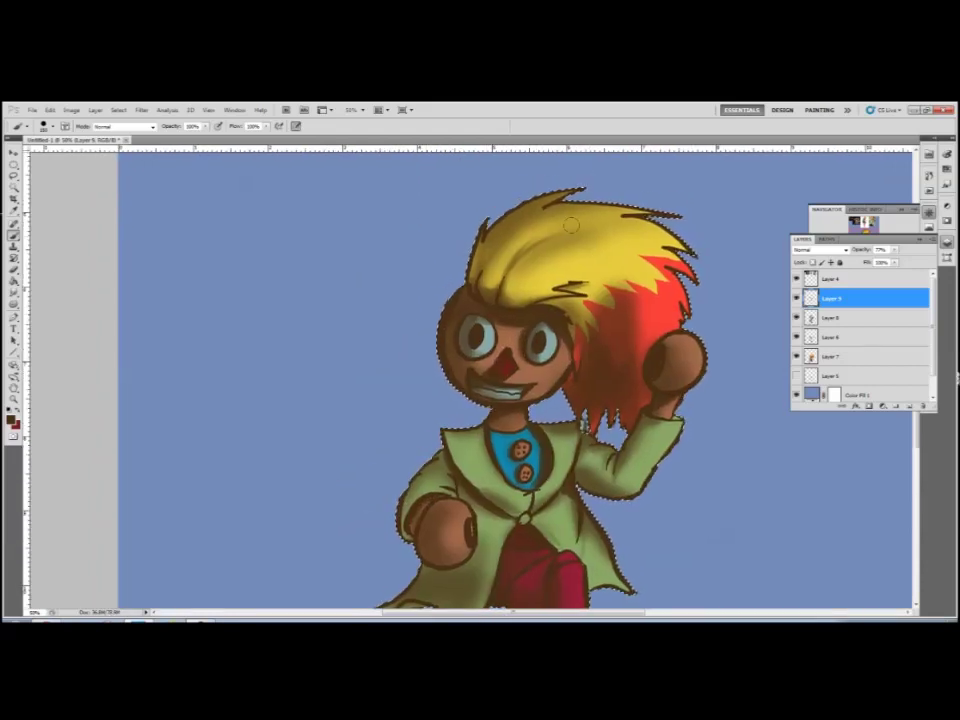
pyautogui.scroll(-3, 690, 300)
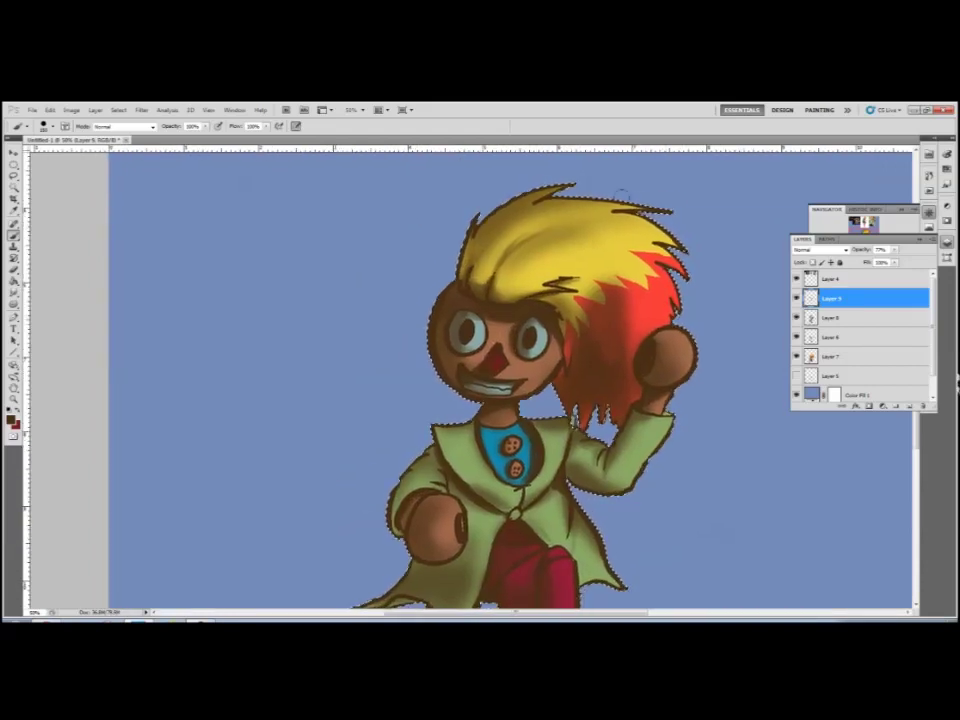
pyautogui.scroll(-1, 719, 288)
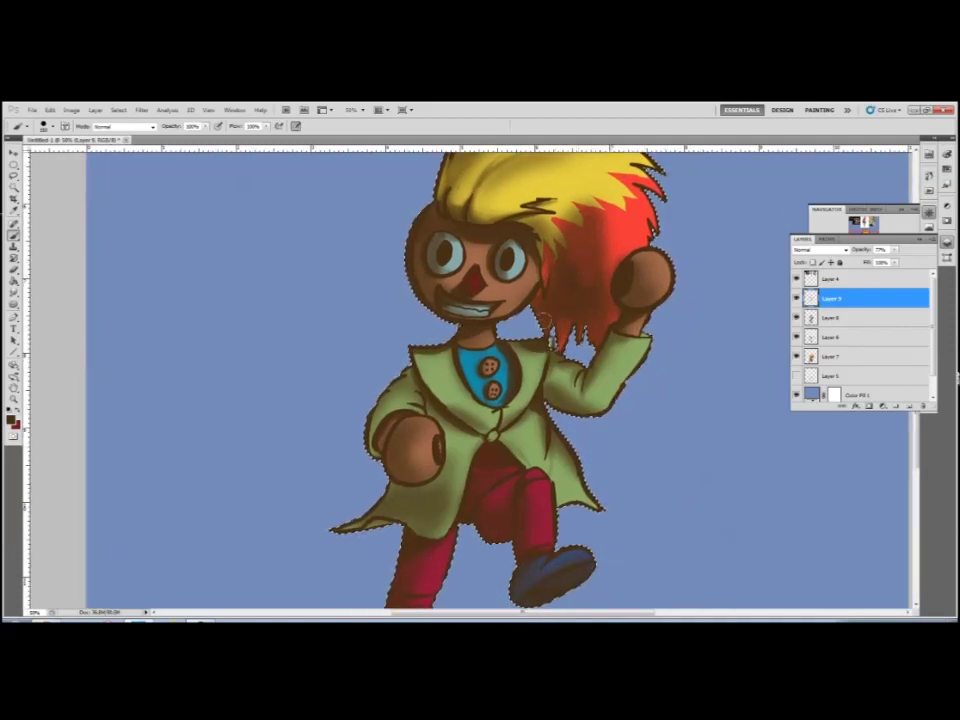
# - Clear the selection and patch the coat's collar below the red hair in green on a new layer beneath the shading, matching its shadow
pyautogui.hotkey('ctrl', 'd')
pyautogui.hotkey('ctrl', 'shift', 'alt', 'n')
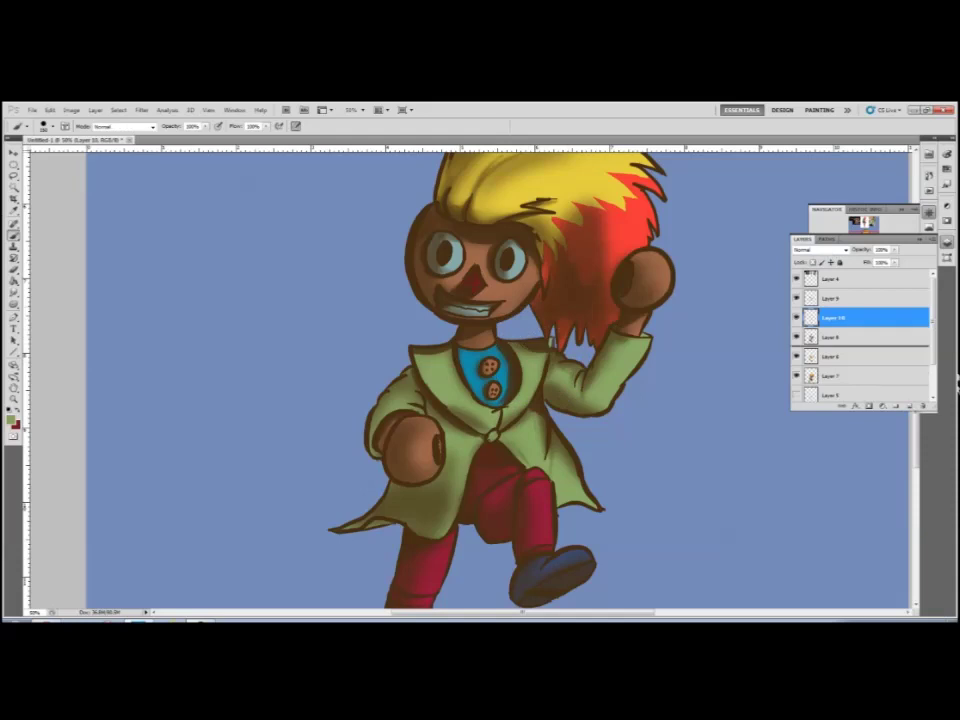
pyautogui.hotkey('ctrl', '[')
pyautogui.click(43, 126)
pyautogui.keyDown('alt'); pyautogui.click(527, 340); pyautogui.keyUp('alt')
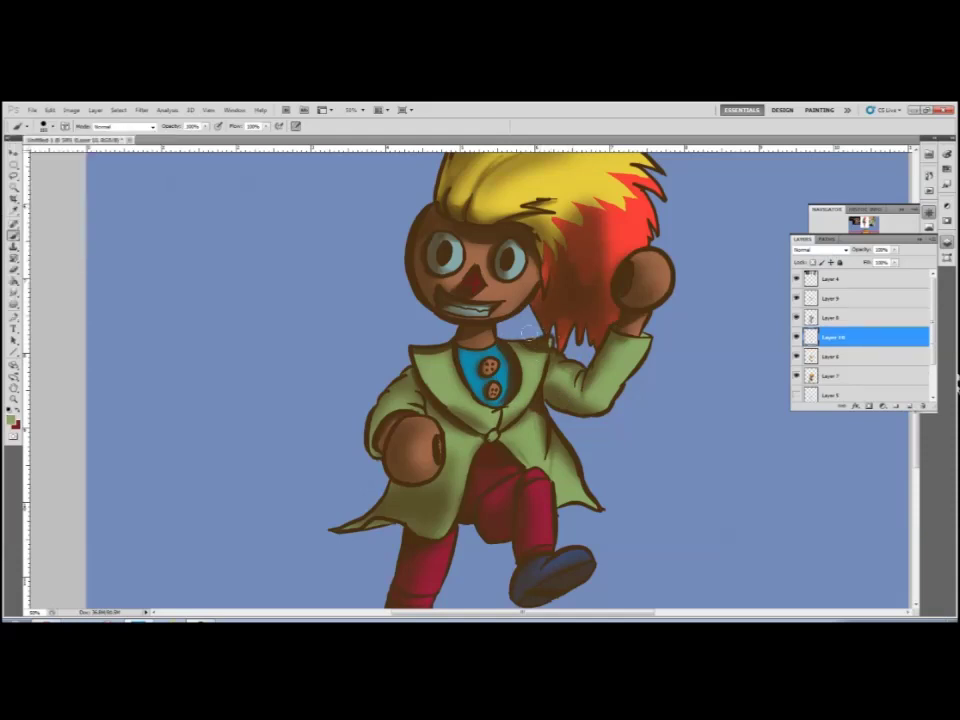
pyautogui.hotkey('alt', ']')
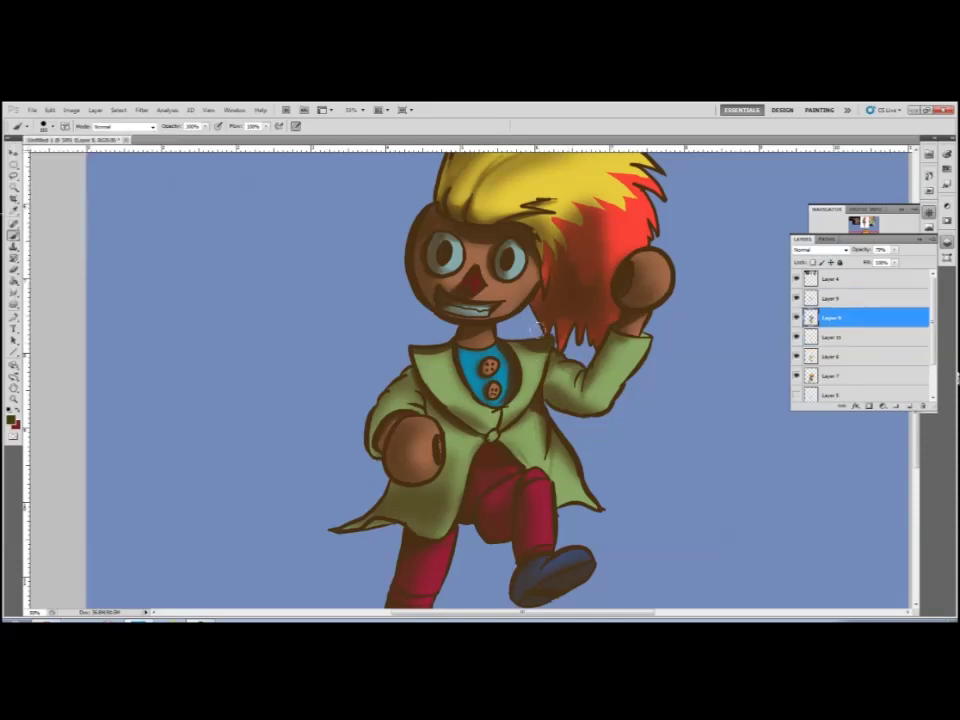
pyautogui.moveTo(533, 328); pyautogui.dragTo(553, 365)
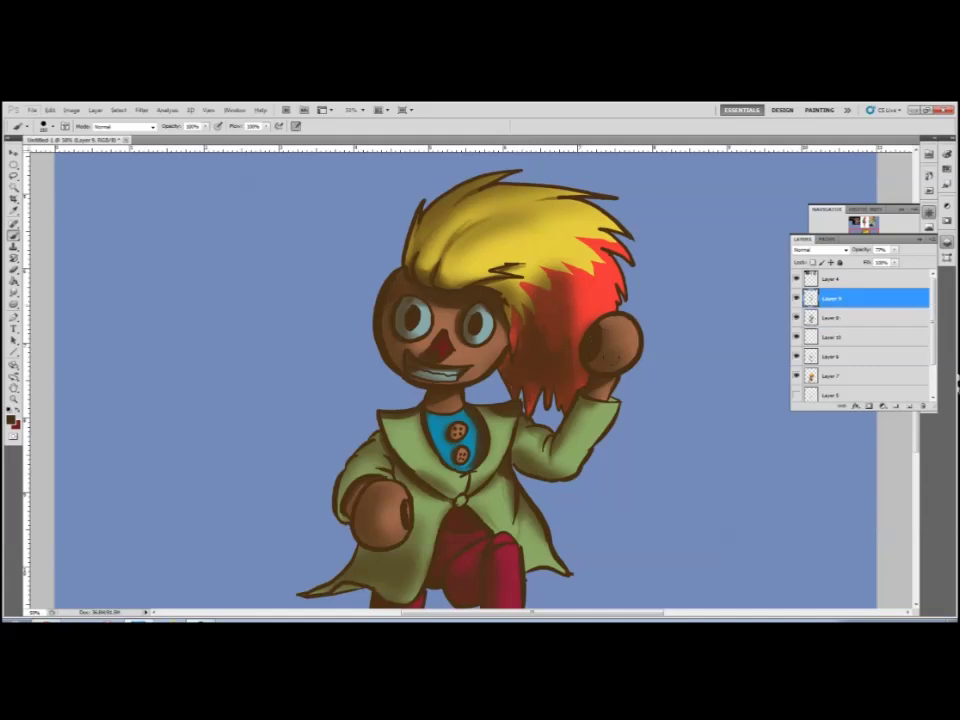
# - Add fine dark brown hatching to the coat's collar and raised sleeve, and reselect the soft shading layer
pyautogui.moveTo(380, 411); pyautogui.dragTo(395, 301)
pyautogui.click(43, 126)
pyautogui.press('Return')
pyautogui.hotkey('alt', '[')
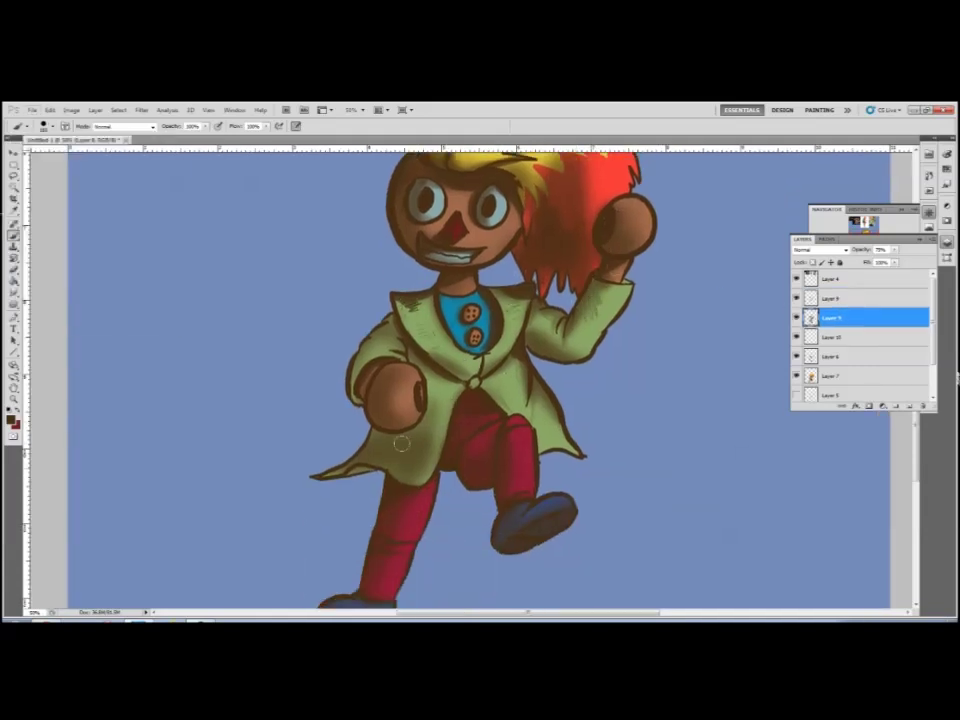
# - Deepen the soft dark brown shading on the lower coat, shoes and red hair
pyautogui.moveTo(384, 507); pyautogui.dragTo(406, 476)
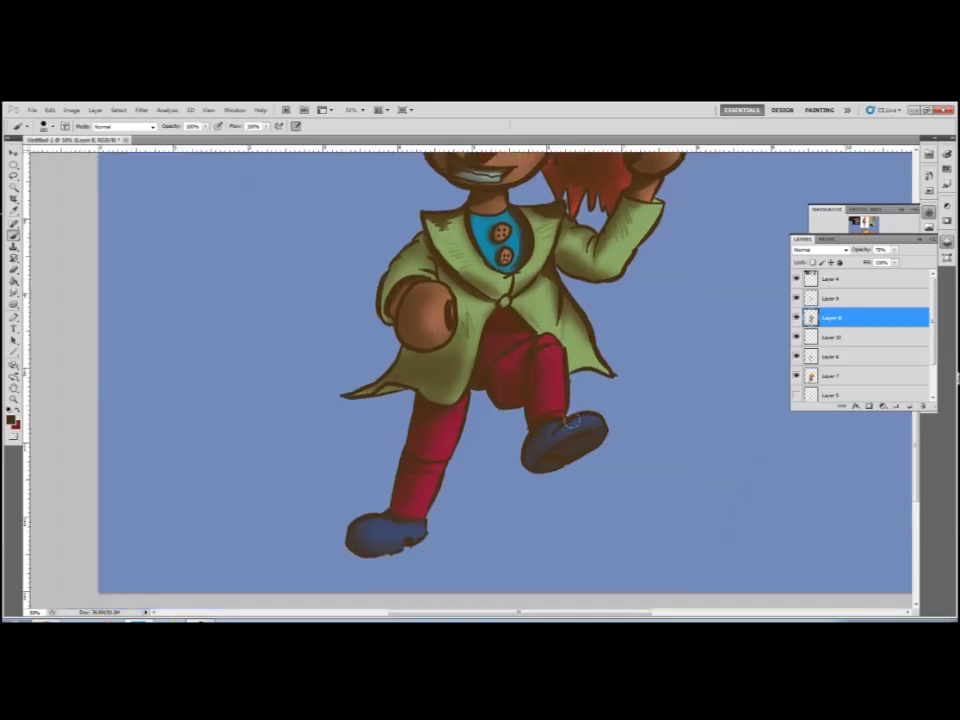
pyautogui.scroll(5, 420, 320)
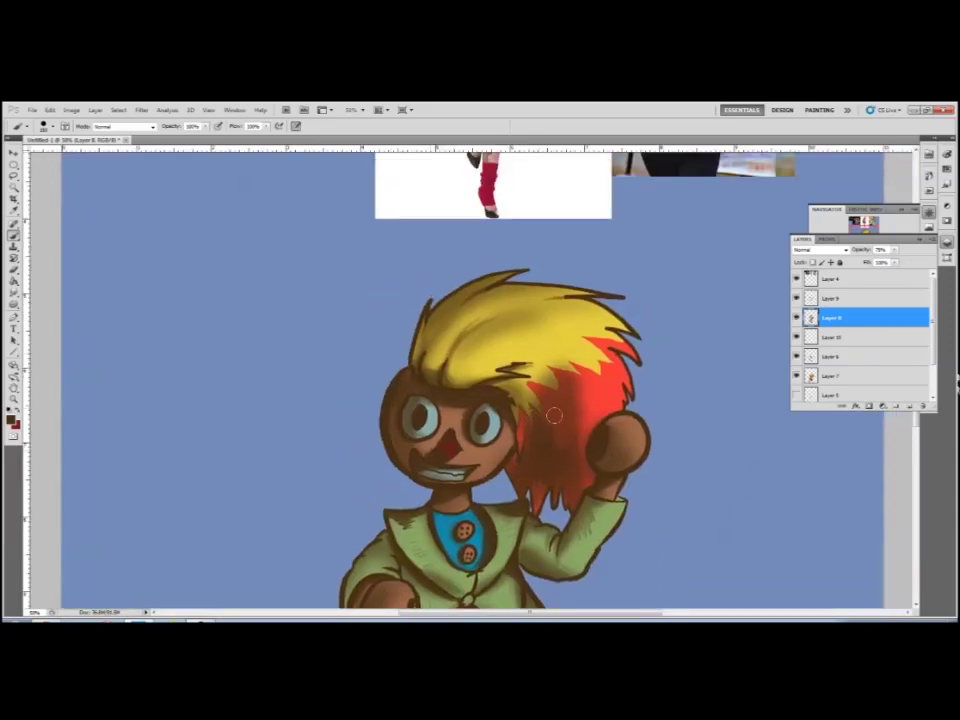
pyautogui.moveTo(521, 473)
pyautogui.mouseDown()
pyautogui.moveTo(568, 378)
pyautogui.moveTo(531, 411)
pyautogui.moveTo(590, 402)
pyautogui.moveTo(544, 381)
pyautogui.moveTo(508, 424)
pyautogui.mouseUp()
# - Add a new layer above the hard-edged shadows and paint soft light blue highlights on both eyes
pyautogui.click(45, 126)
pyautogui.press('Escape')
pyautogui.click(907, 405)
pyautogui.click(12, 419)
pyautogui.click(154, 369)
pyautogui.click(364, 343)
pyautogui.scroll(-2, 480, 380)
pyautogui.hscroll(-1, 480, 380)
pyautogui.moveTo(436, 372); pyautogui.dragTo(450, 388)
pyautogui.moveTo(500, 372); pyautogui.dragTo(512, 388)
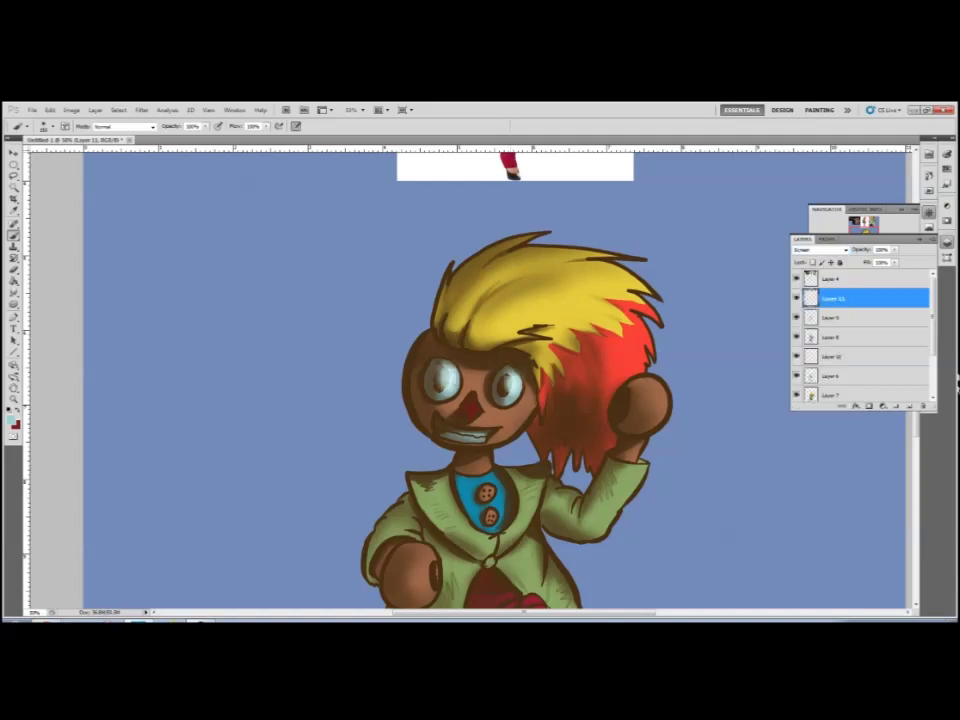
# - Set the highlight layer's blend mode to Overlay and paint light streaks over the yellow and red hair
pyautogui.hotkey('shift', '+')
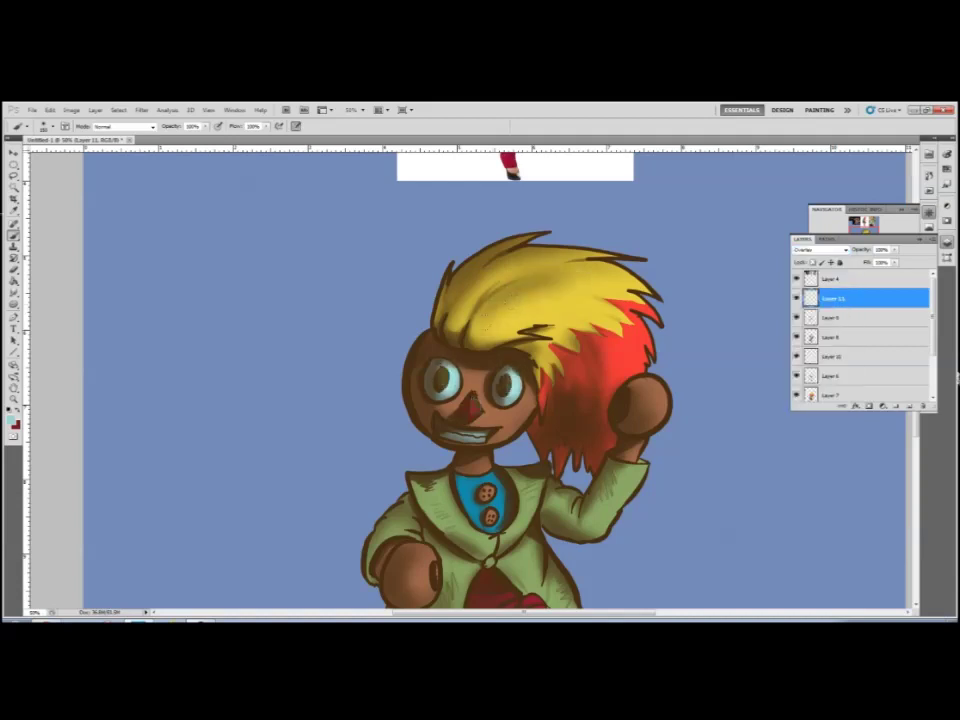
pyautogui.moveTo(470, 275); pyautogui.dragTo(585, 300)
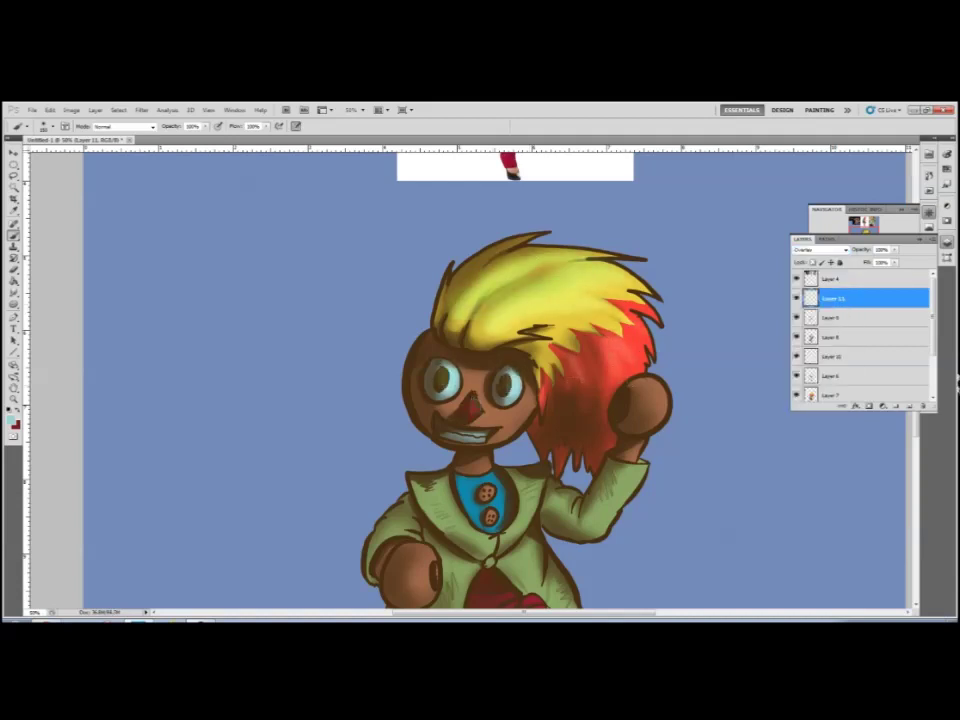
pyautogui.moveTo(500, 400); pyautogui.dragTo(540, 320)
# - Set the highlight layer to Screen at 72% opacity and paint a peach highlight on the lowered fist
pyautogui.hotkey('shift', '+')
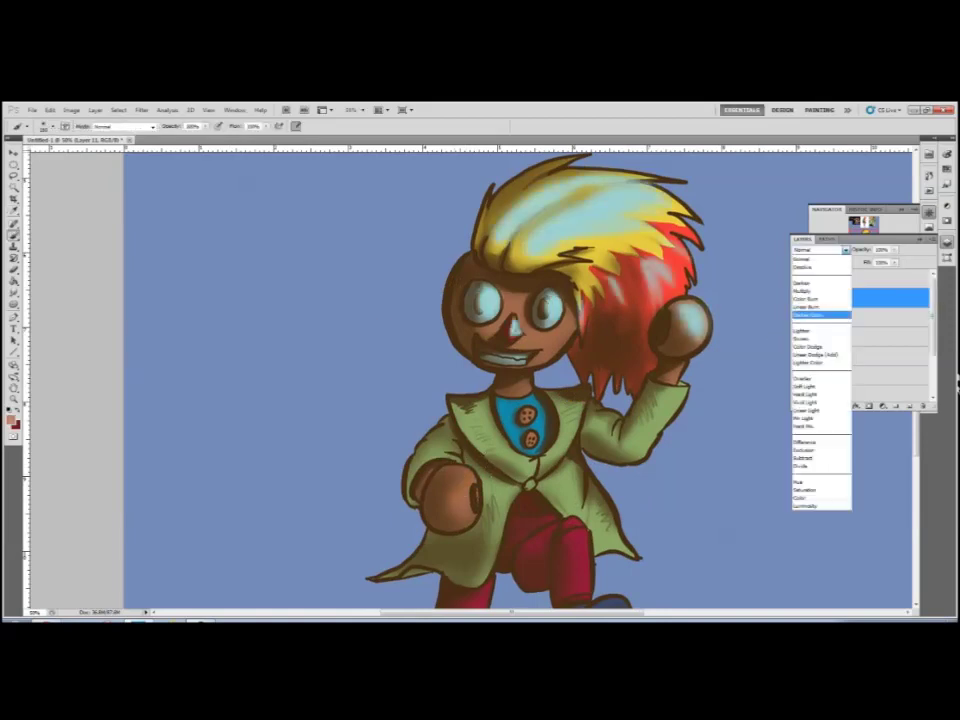
pyautogui.click(820, 249)
pyautogui.press('Up')
pyautogui.press('Up')
pyautogui.press('Up')
pyautogui.press('Up')
pyautogui.press('Up')
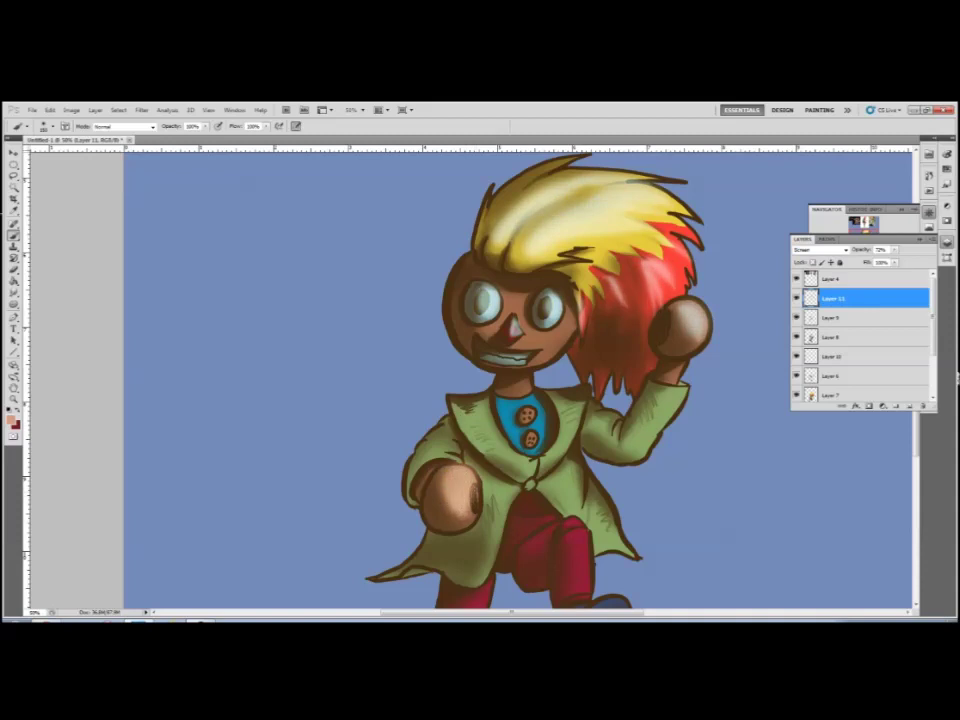
# - Paint peach highlights on the coat and red legs, and set the highlight layer's blend mode to Overlay
pyautogui.moveTo(500, 400); pyautogui.dragTo(503, 330)
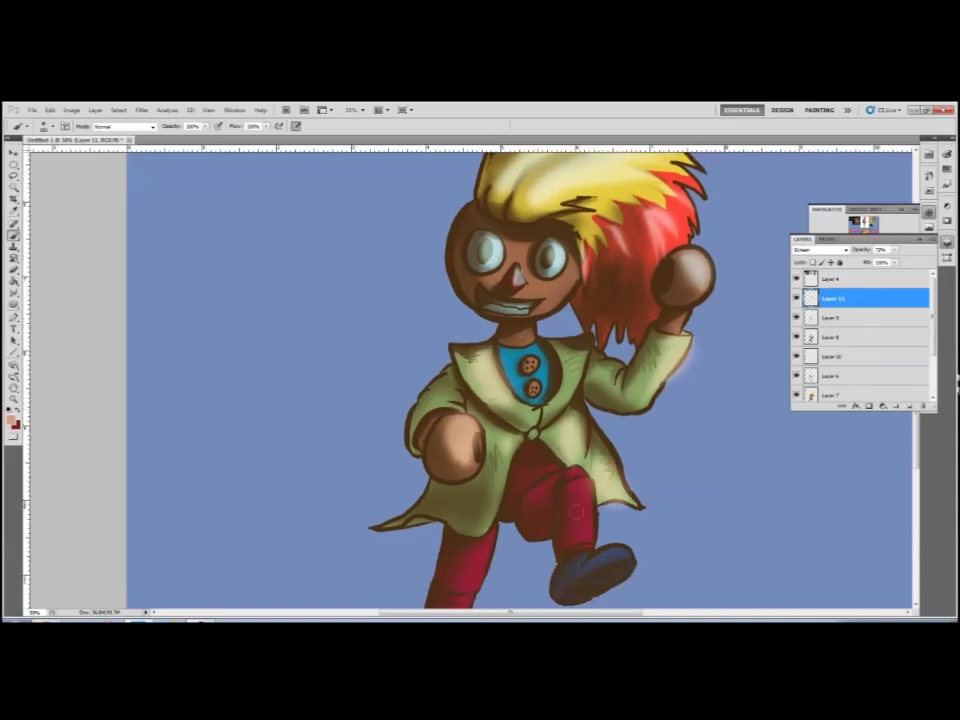
pyautogui.moveTo(661, 471); pyautogui.dragTo(588, 541)
pyautogui.press('Down')
pyautogui.moveTo(490, 125); pyautogui.dragTo(458, 155)
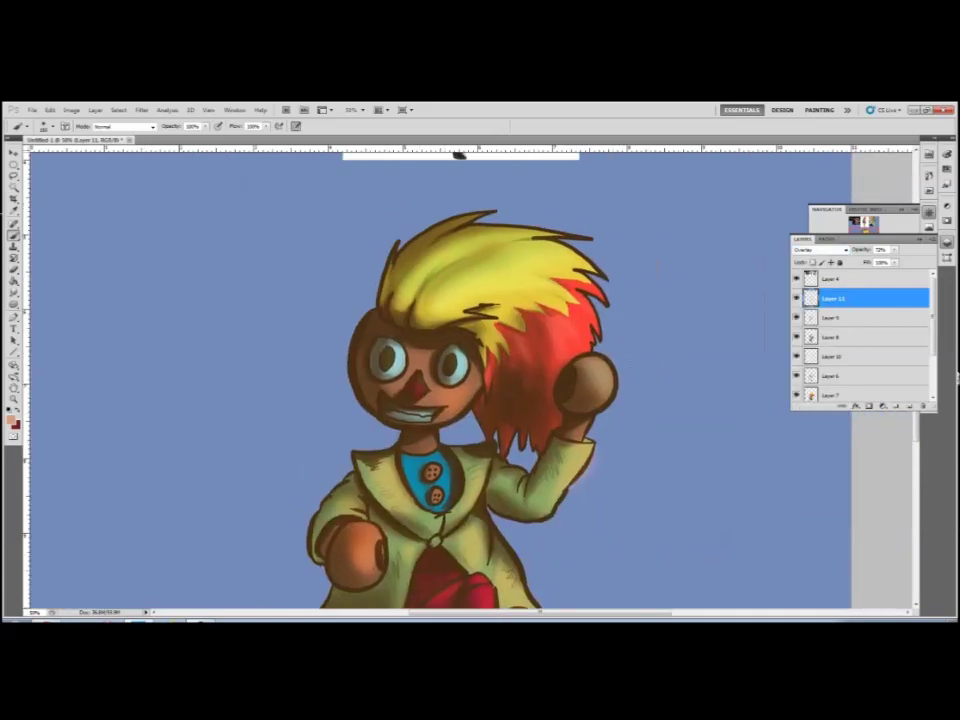
# - Add an Overlay layer beneath the highlight layer and paint more peach highlights on the face, fists, legs and shoes
pyautogui.keyDown('ctrl'); pyautogui.click(910, 405); pyautogui.keyUp('ctrl')
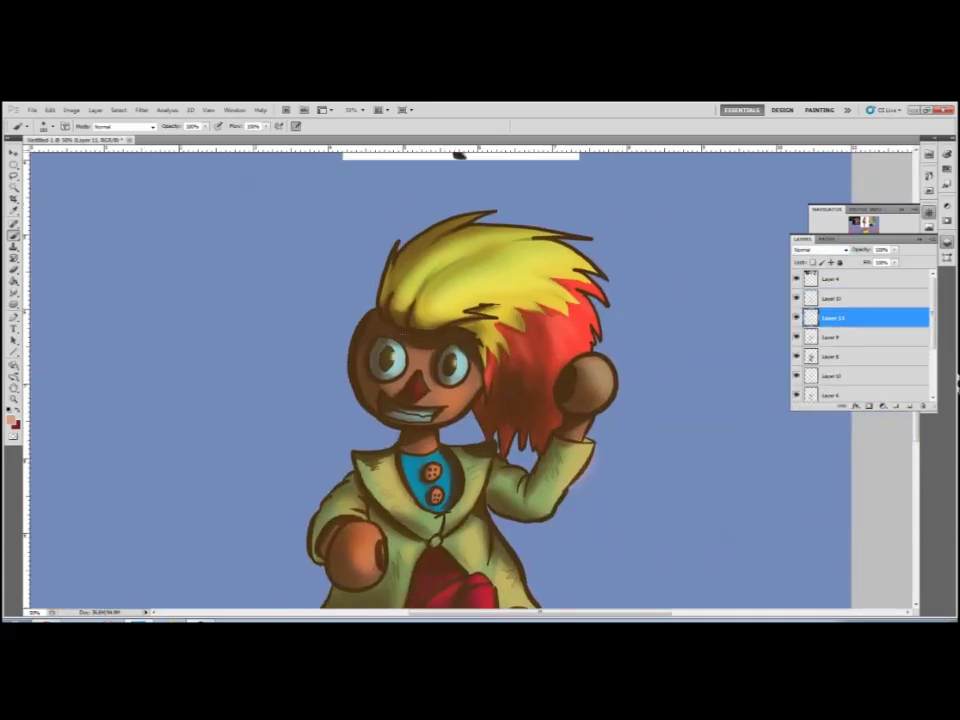
pyautogui.moveTo(458, 155); pyautogui.dragTo(470, 441)
pyautogui.click(818, 249)
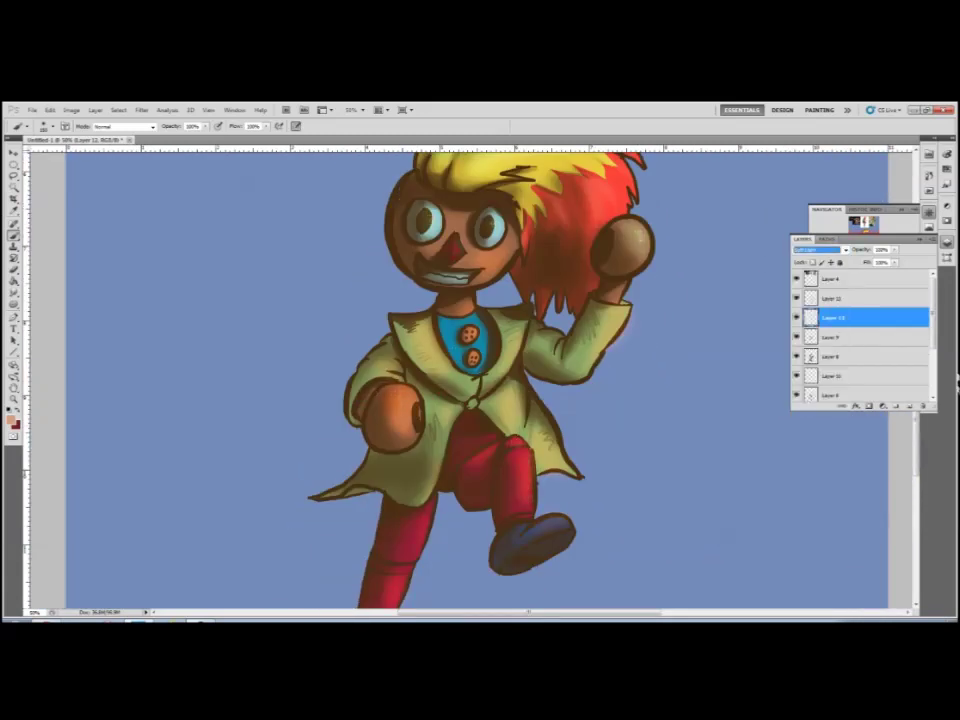
pyautogui.moveTo(450, 380); pyautogui.dragTo(520, 295)
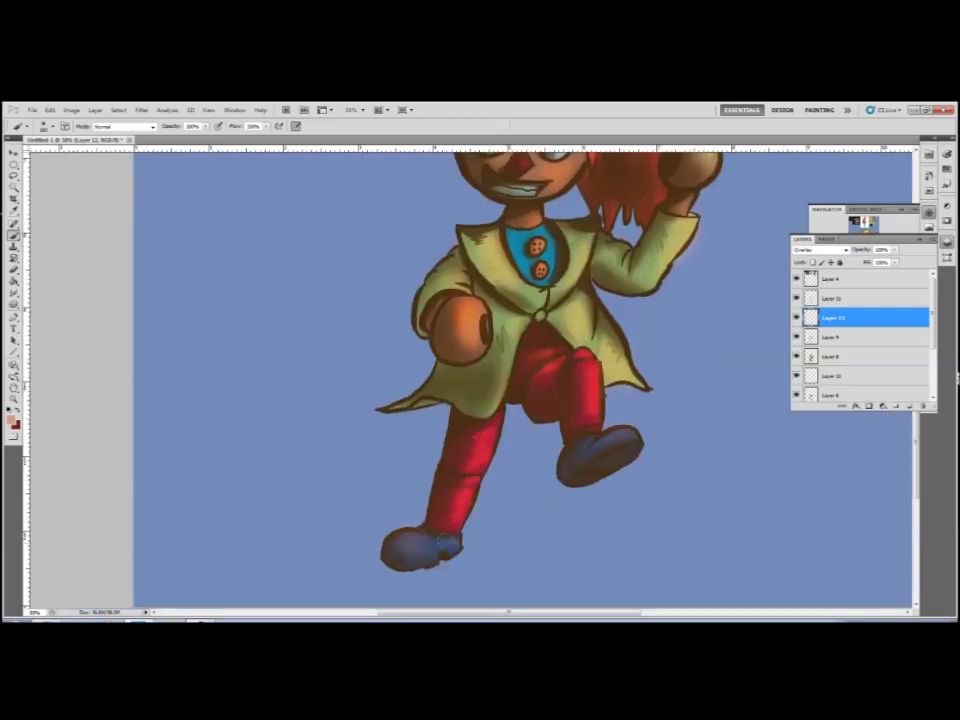
pyautogui.moveTo(616, 315); pyautogui.dragTo(567, 475)
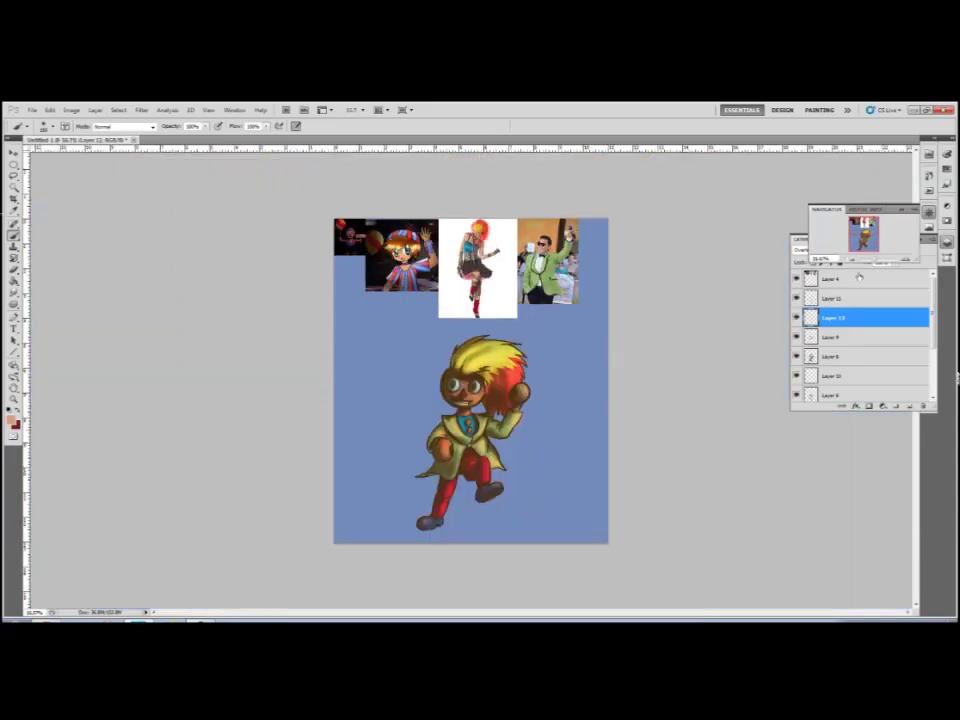
# - Choose bright red and a hard brush for a new layer directly above the blue background fill
pyautogui.click(12, 420)
pyautogui.press('Escape')
pyautogui.press('b')
pyautogui.click(44, 126)
pyautogui.moveTo(384, 219); pyautogui.dragTo(420, 520)
pyautogui.hotkey('ctrl', 'z')
pyautogui.moveTo(384, 219); pyautogui.dragTo(439, 540)
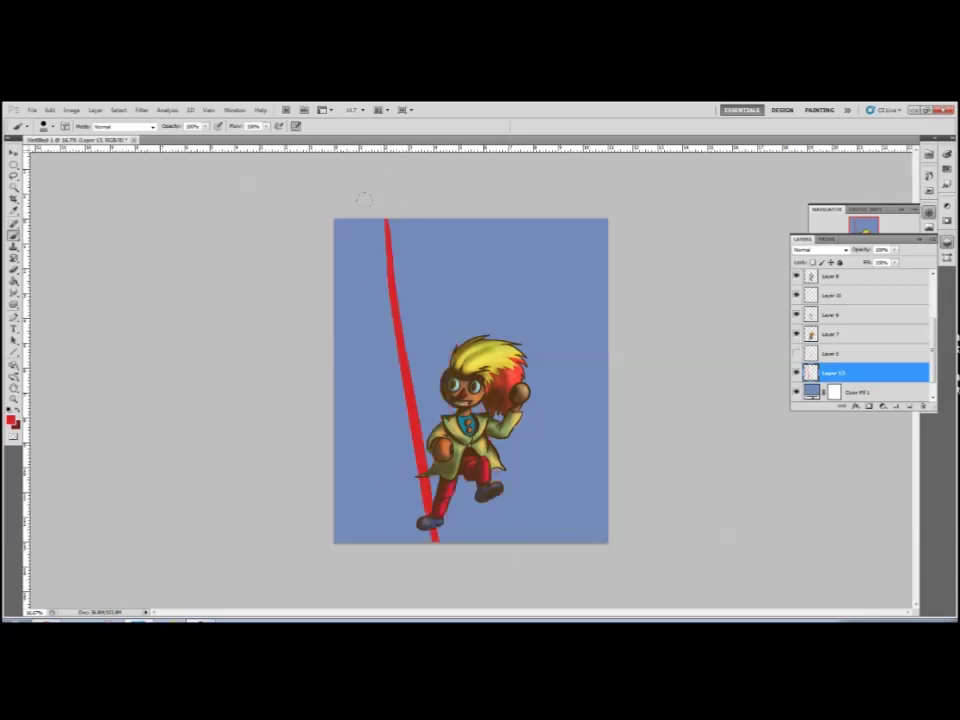
pyautogui.hotkey('ctrl', 'z')
# - Outline a red spotlight beam with straight edges widening from the canvas's upper edge to its lower edge, and fill it
pyautogui.click(381, 219)
pyautogui.keyDown('shift'); pyautogui.click(403, 540); pyautogui.keyUp('shift')
pyautogui.keyDown('shift'); pyautogui.click(532, 540); pyautogui.keyUp('shift')
pyautogui.press('g')
pyautogui.click(424, 365)
# - Draw and fill a blue beam widening from the canvas's right edge to its left edge, and change the layer's blend mode
pyautogui.click(12, 420)
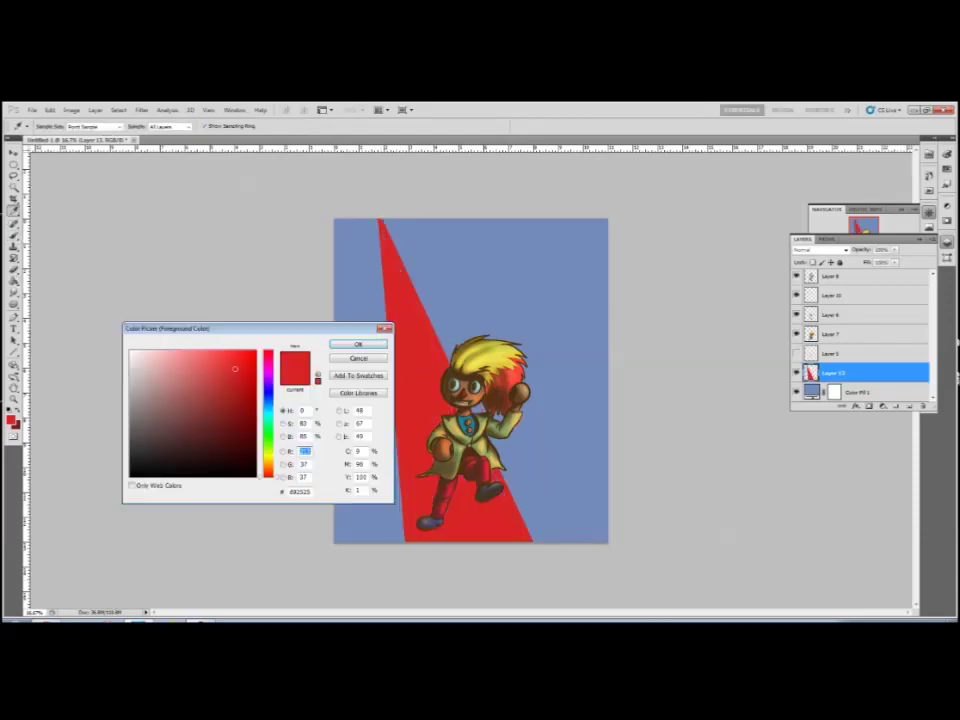
pyautogui.click(364, 339)
pyautogui.press('b')
pyautogui.click(336, 381)
pyautogui.keyDown('shift'); pyautogui.click(606, 249); pyautogui.keyUp('shift')
pyautogui.click(606, 272)
pyautogui.keyDown('shift'); pyautogui.click(336, 506); pyautogui.keyUp('shift')
pyautogui.click(512, 327)
pyautogui.click(818, 249)
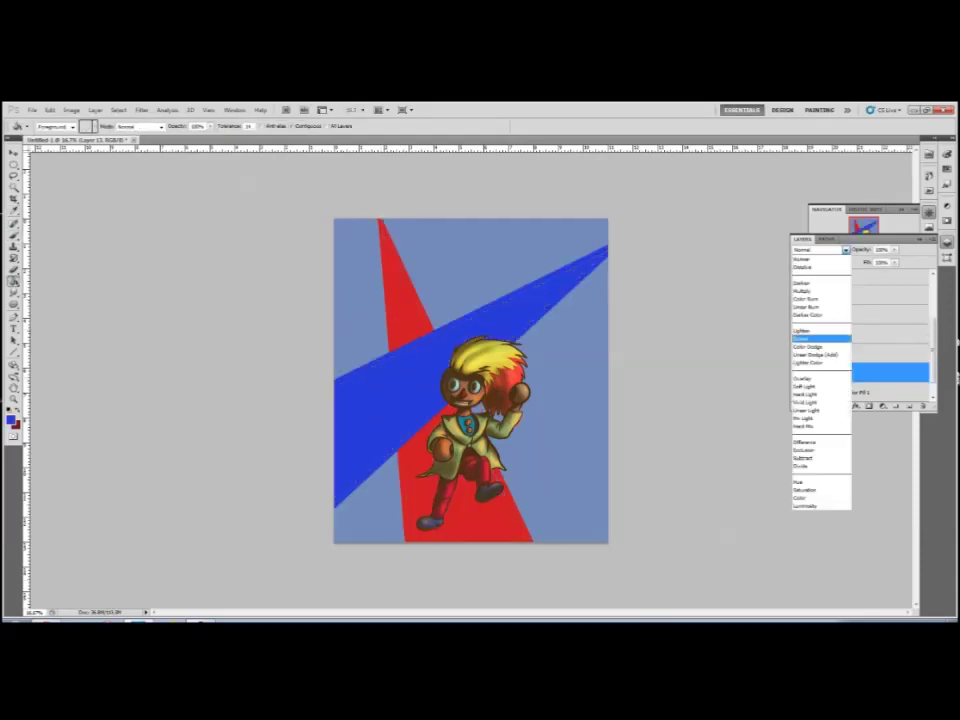
pyautogui.click(823, 336)
# - Transform the beams to cross the whole canvas, extend the red one at the lower edge, and set their layer to Overlay
pyautogui.hotkey('ctrl', 't')
pyautogui.moveTo(330, 300); pyautogui.dragTo(368, 378)
pyautogui.press('b')
pyautogui.press('Return')
pyautogui.press('x')
pyautogui.moveTo(470, 500); pyautogui.dragTo(600, 540)
pyautogui.click(818, 249)
pyautogui.click(823, 336)
# - Blur the beams' edges, duplicate the beams layer and place the copy above the character layers
pyautogui.press('e')
pyautogui.click(141, 110)
pyautogui.click(107, 234)
pyautogui.press('Return')
pyautogui.hotkey('ctrl', 'j')
pyautogui.moveTo(860, 372); pyautogui.dragTo(866, 270)
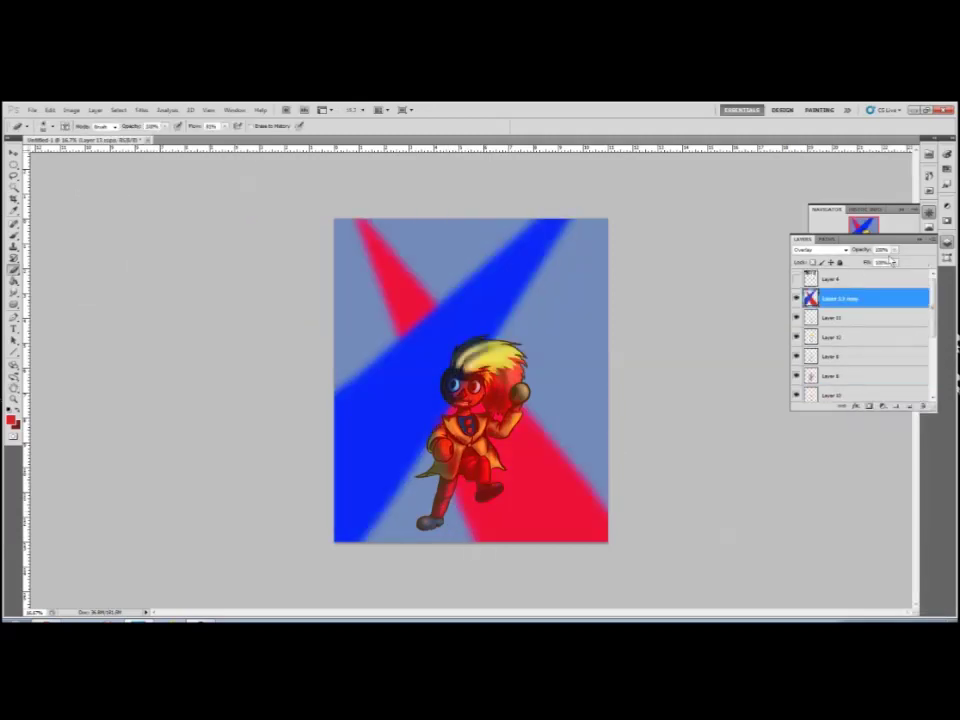
# - Change the background fill to dark slate blue and set the original beams layer's blend mode to Lighten
pyautogui.press('m')
pyautogui.click(882, 405)
pyautogui.click(356, 343)
pyautogui.click(845, 249)
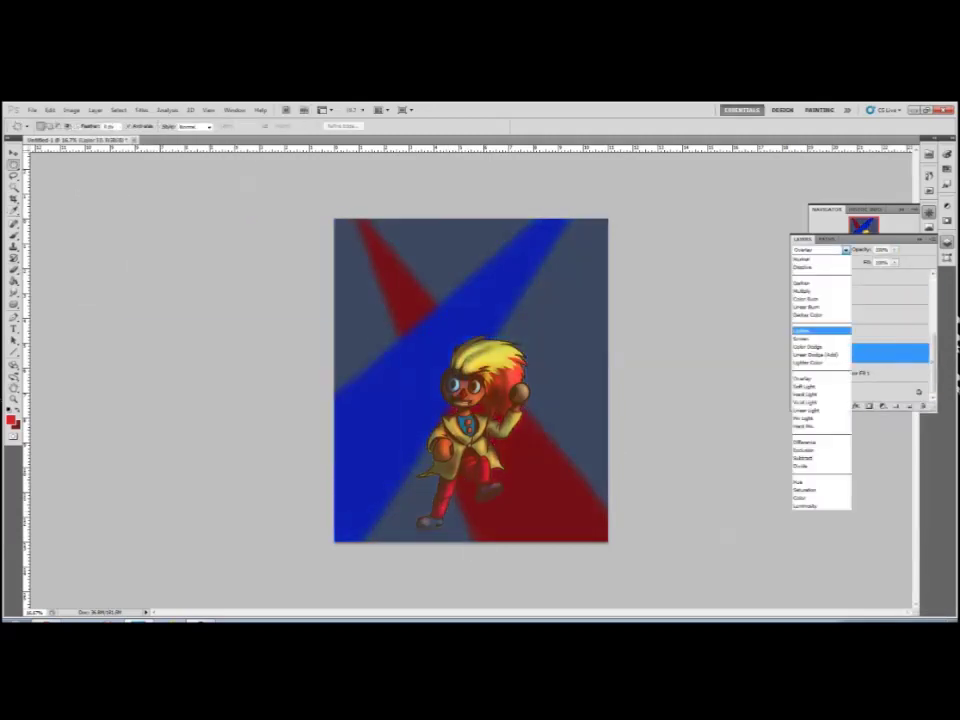
pyautogui.click(801, 338)
# - Erase the red beam around the character on the lowered-opacity beams copy and paint blue light over the head
pyautogui.scroll(3, 860, 330)
pyautogui.click(840, 298)
pyautogui.press('e')
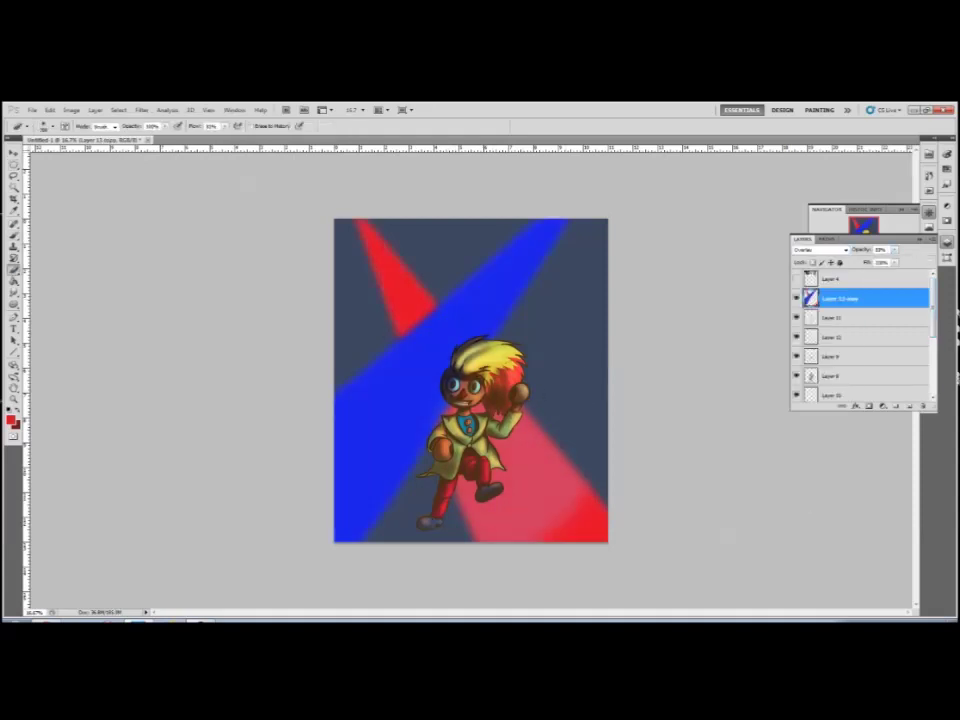
pyautogui.press('b')
pyautogui.press('x')
pyautogui.moveTo(480, 370); pyautogui.dragTo(430, 330)
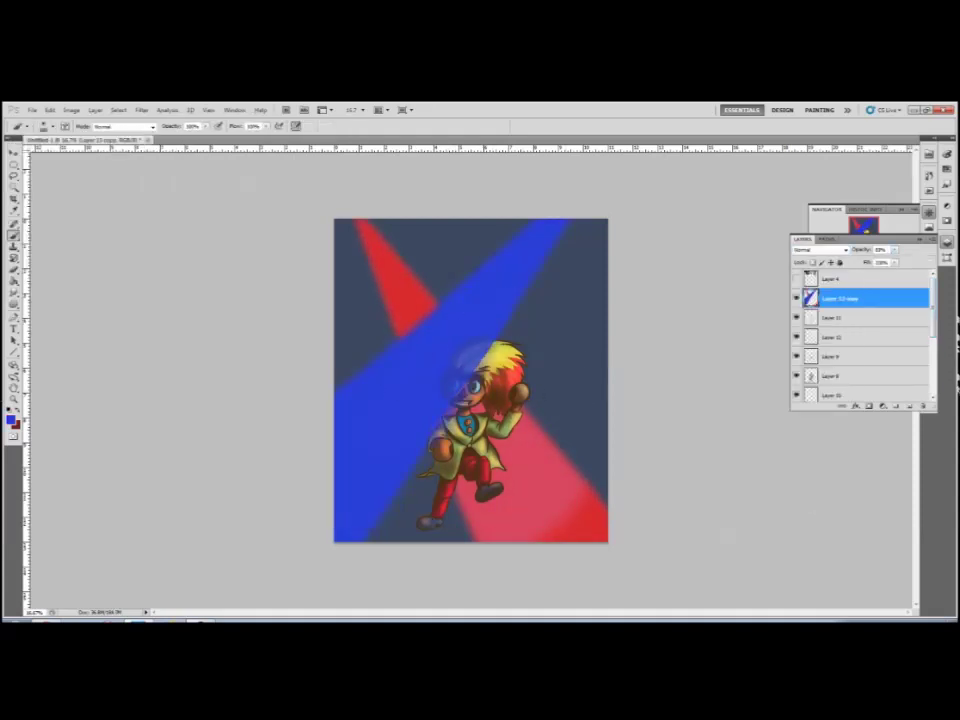
# - Try several blend modes on the beams copy and settle on Color Dodge
pyautogui.click(847, 250)
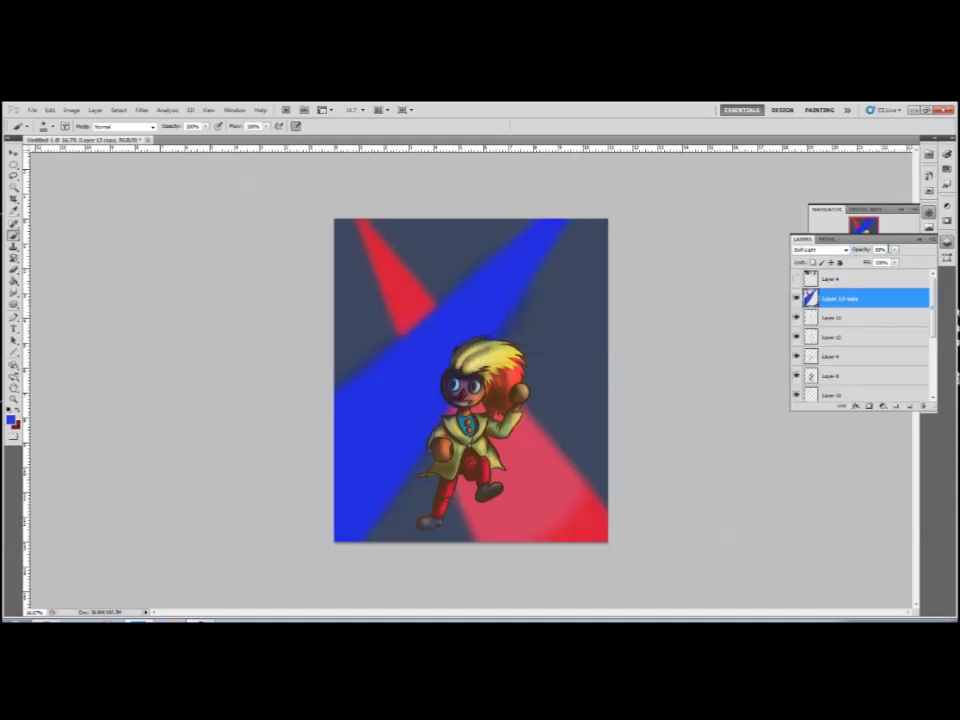
pyautogui.press('Down')
pyautogui.press('Down')
pyautogui.press('Down')
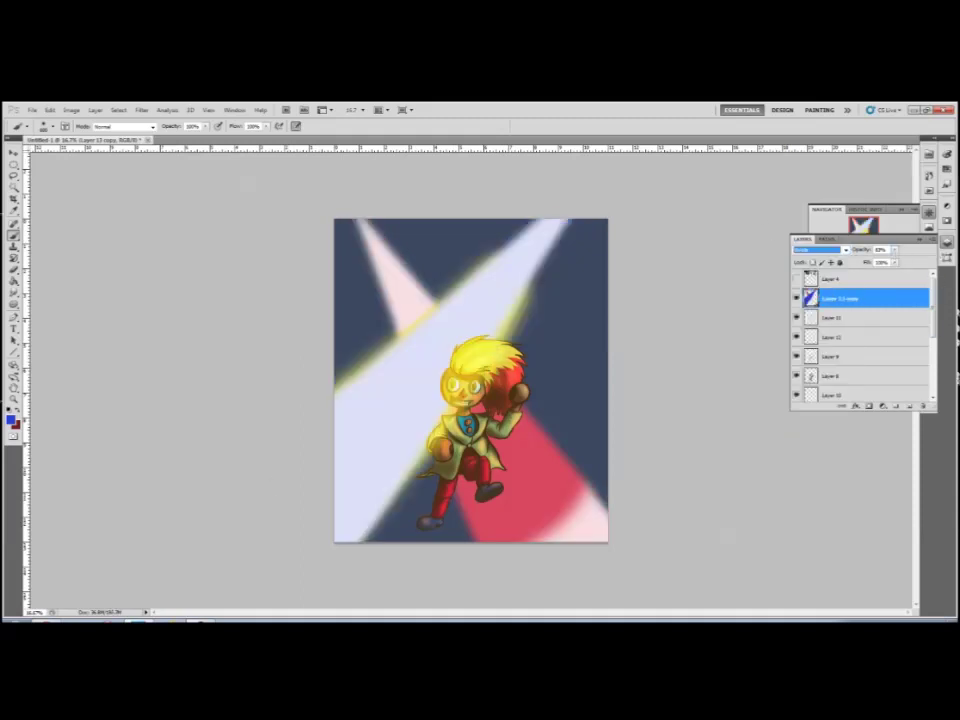
pyautogui.press('Down')
pyautogui.press('Down')
pyautogui.press('Down')
pyautogui.press('Return')
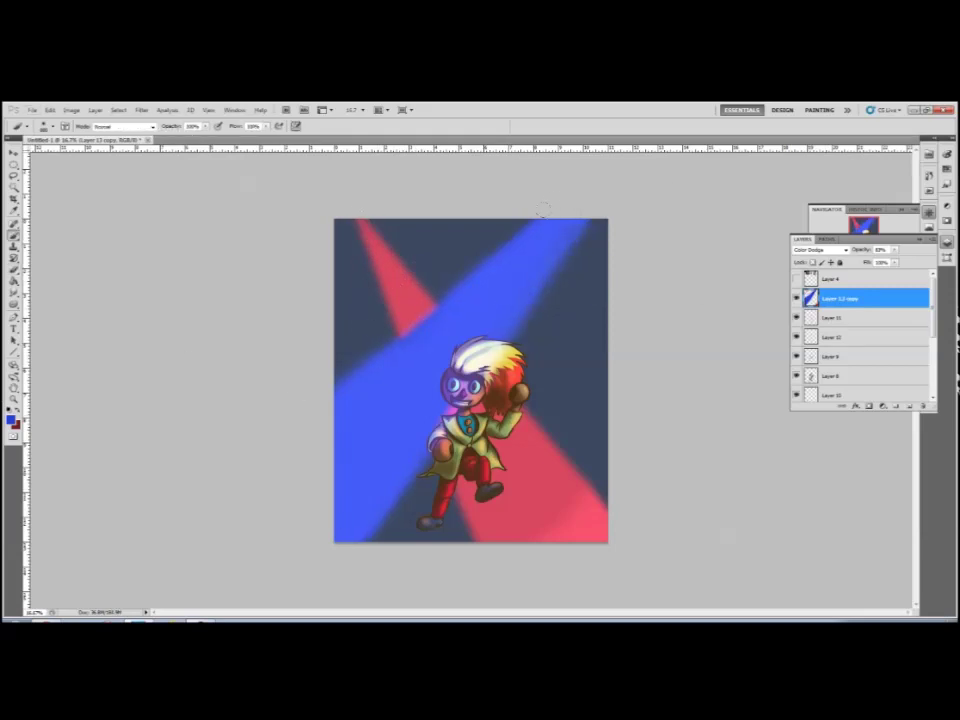
# - Repaint the red beam across the blue one behind the character on the original beams layer
pyautogui.scroll(-3, 880, 330)
pyautogui.click(835, 353)
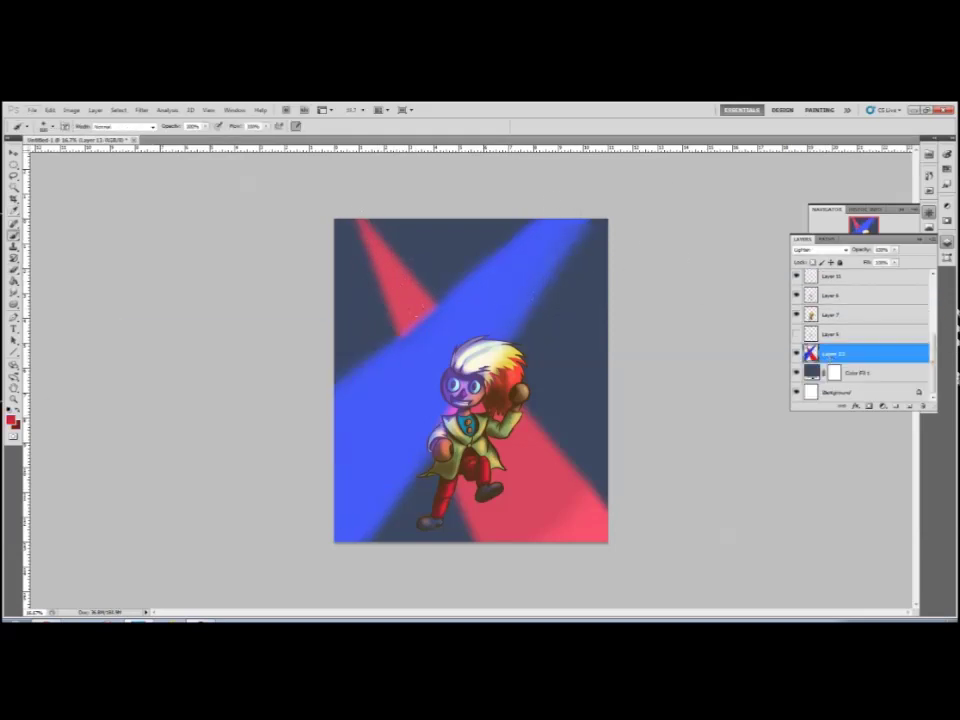
pyautogui.press('m')
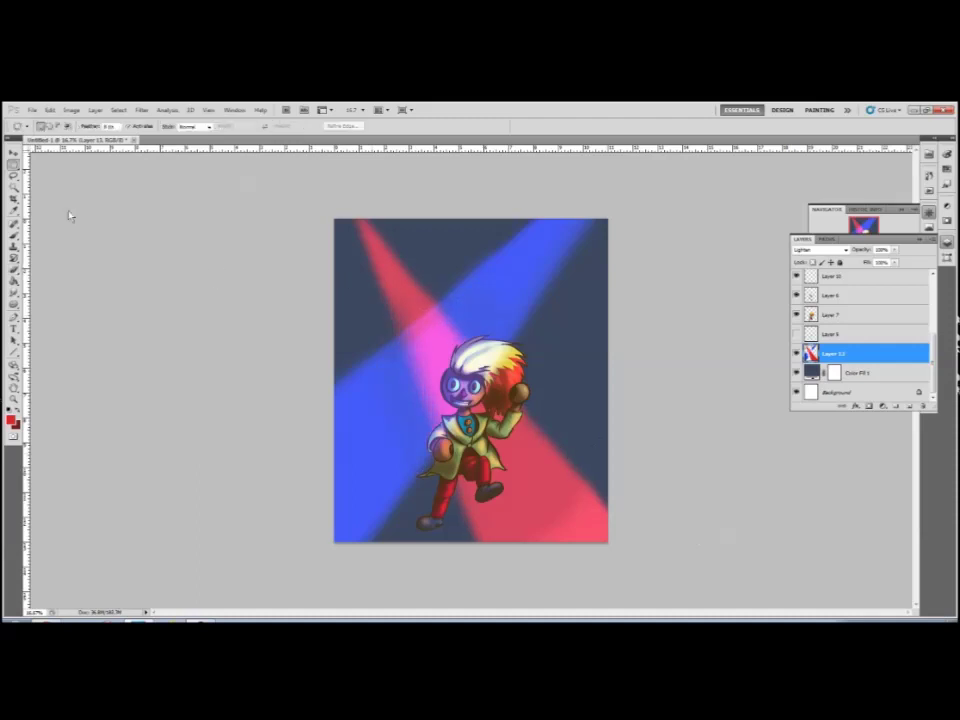
# - Add a gradient fill layer in yellow, blue and red above the dark background fill
pyautogui.click(905, 376)
pyautogui.click(882, 405)
pyautogui.click(900, 212)
pyautogui.click(296, 281)
pyautogui.click(257, 321)
pyautogui.click(320, 280)
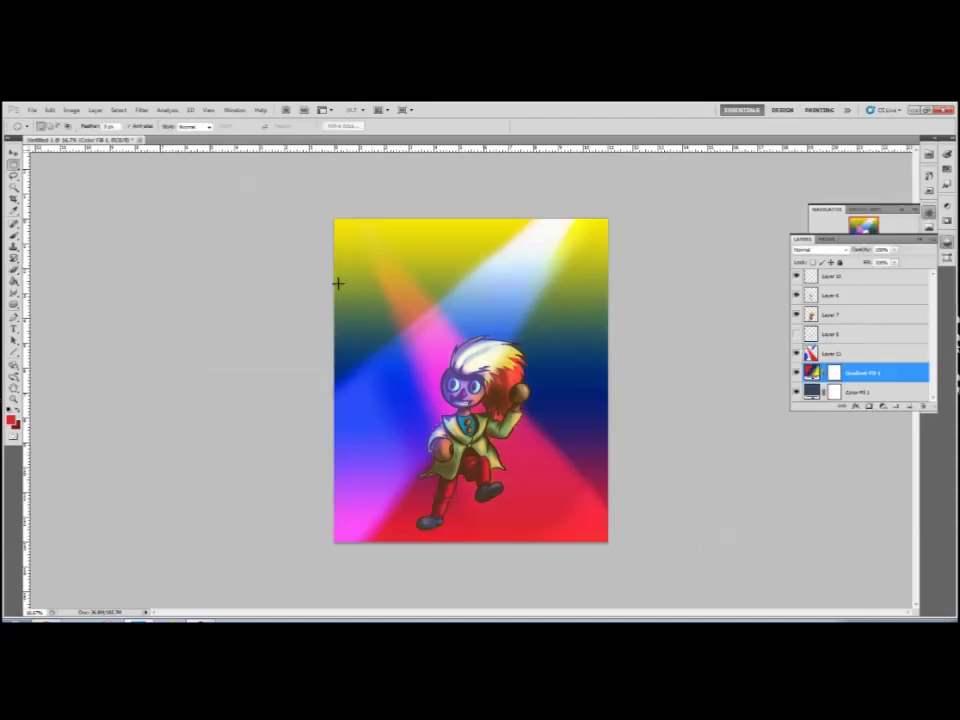
# - Replace the fill's gradient with a green and yellow one from another gradient set, and set the layer to Subtract
pyautogui.doubleClick(811, 372)
pyautogui.click(285, 281)
pyautogui.click(245, 318)
pyautogui.click(230, 305)
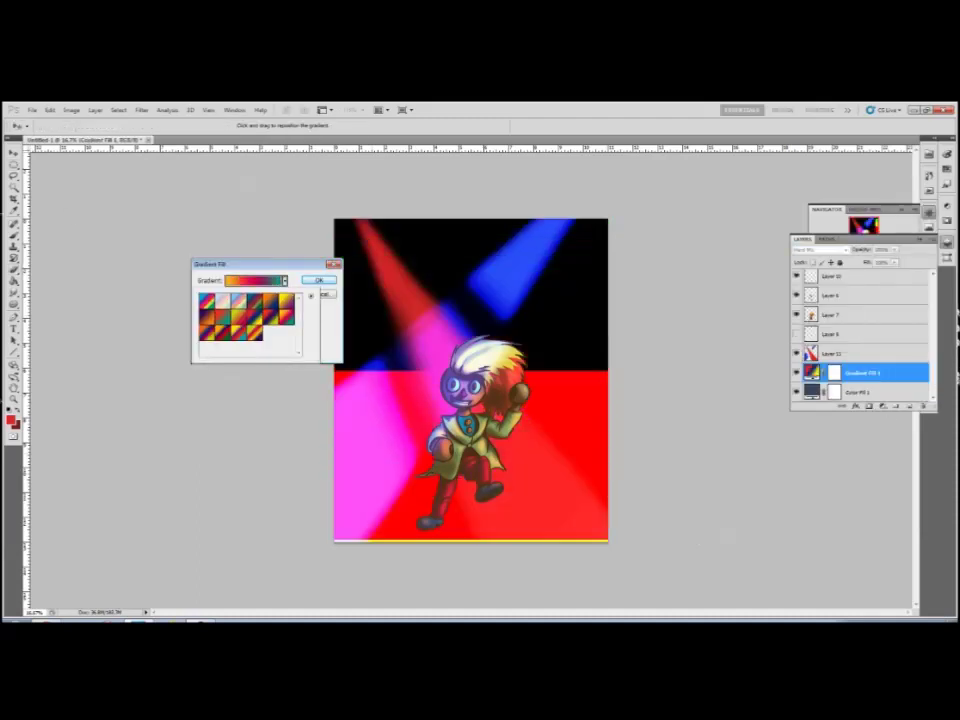
pyautogui.click(311, 296)
pyautogui.click(344, 479)
pyautogui.click(230, 305)
pyautogui.click(320, 280)
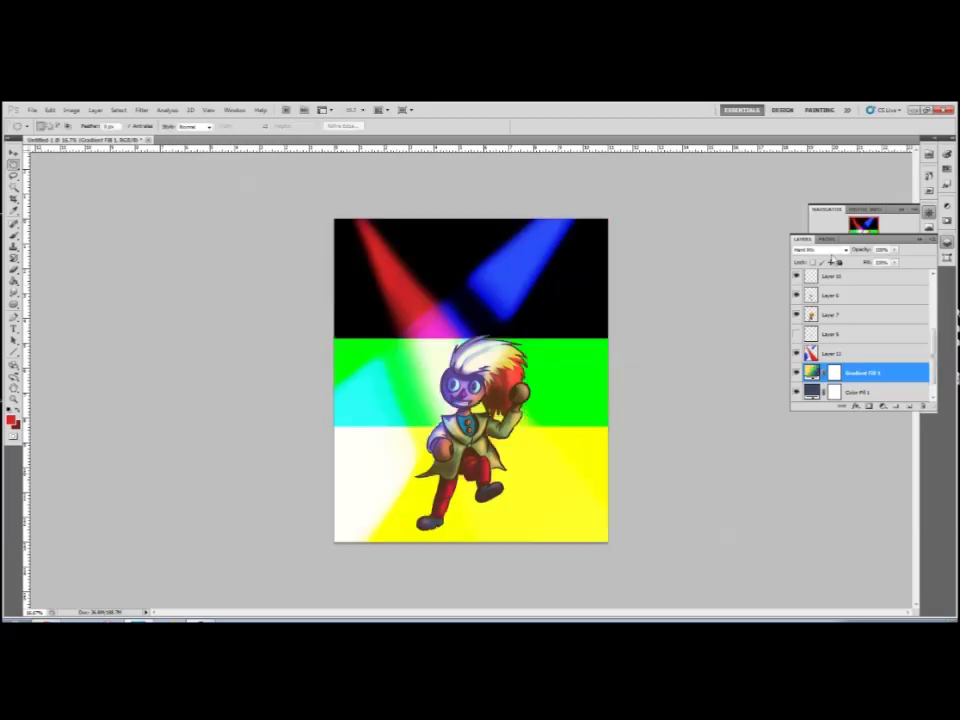
pyautogui.press('Down')
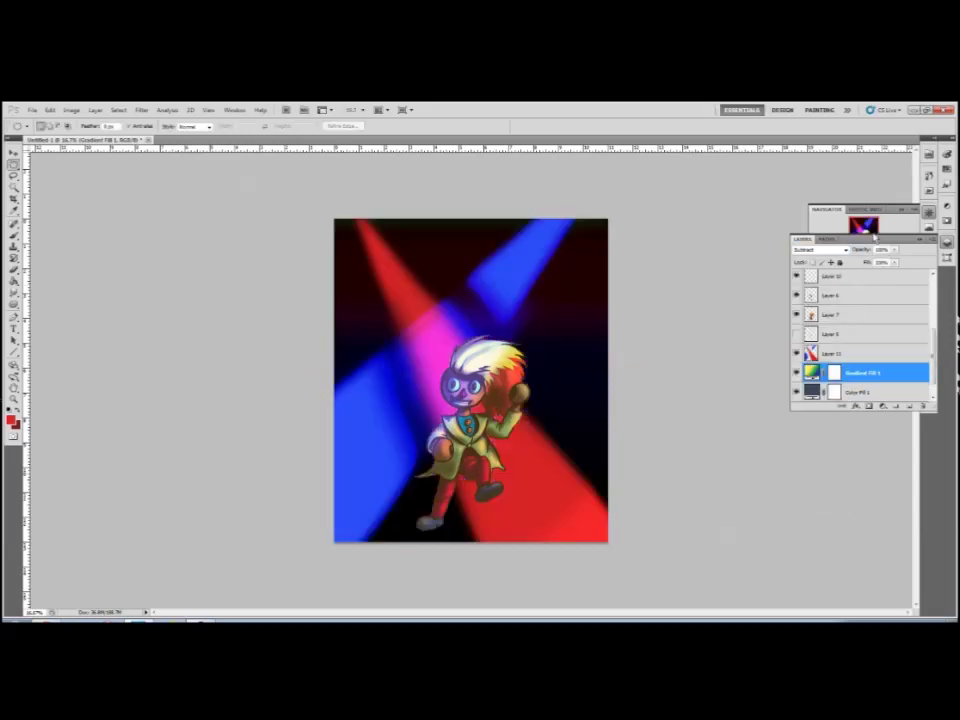